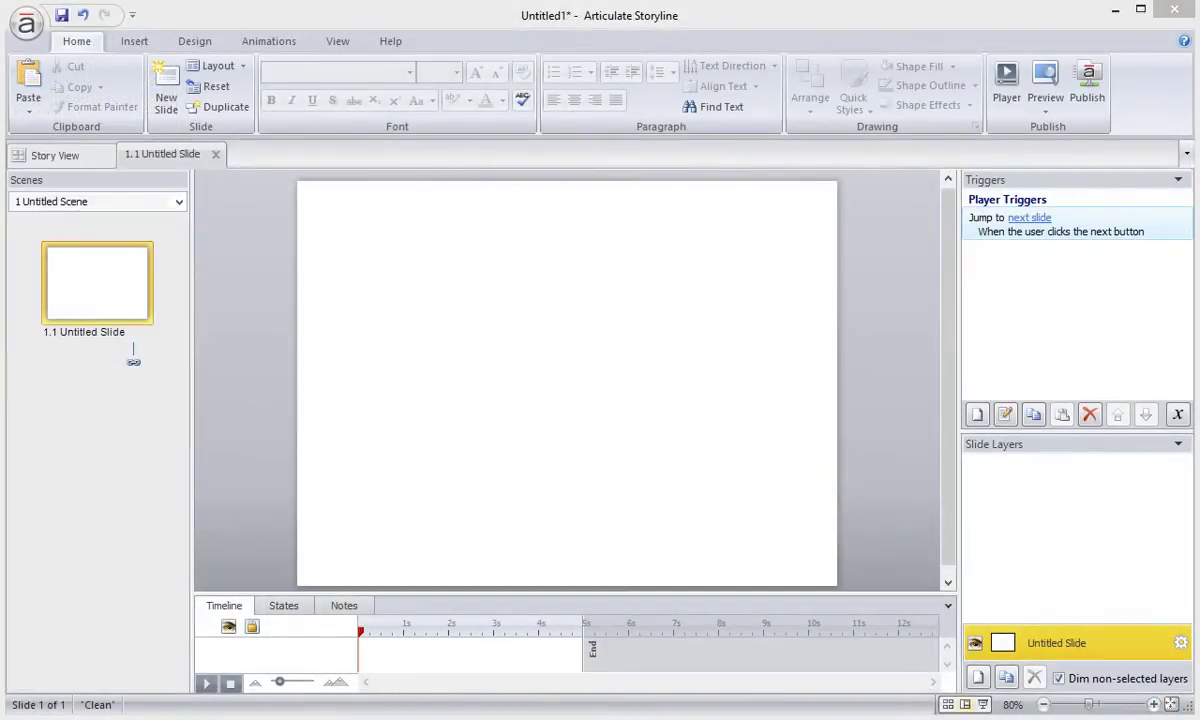
- Draw a rounded rectangle near the slide top reading 'Full Name' and 'Job Title' on two lines
left_click(134, 41)
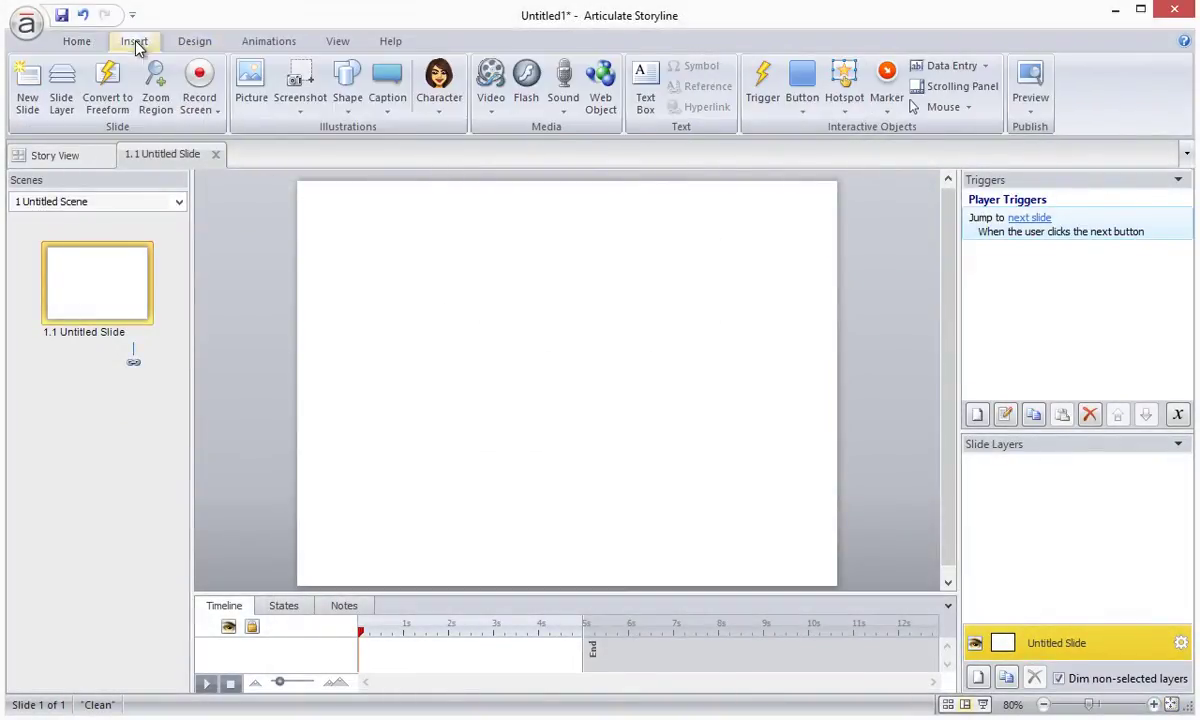
left_click(347, 97)
left_click(340, 175)
mouse_move(429, 209)
left_mouse_down()
mouse_move(530, 276)
mouse_move(643, 273)
left_mouse_up()
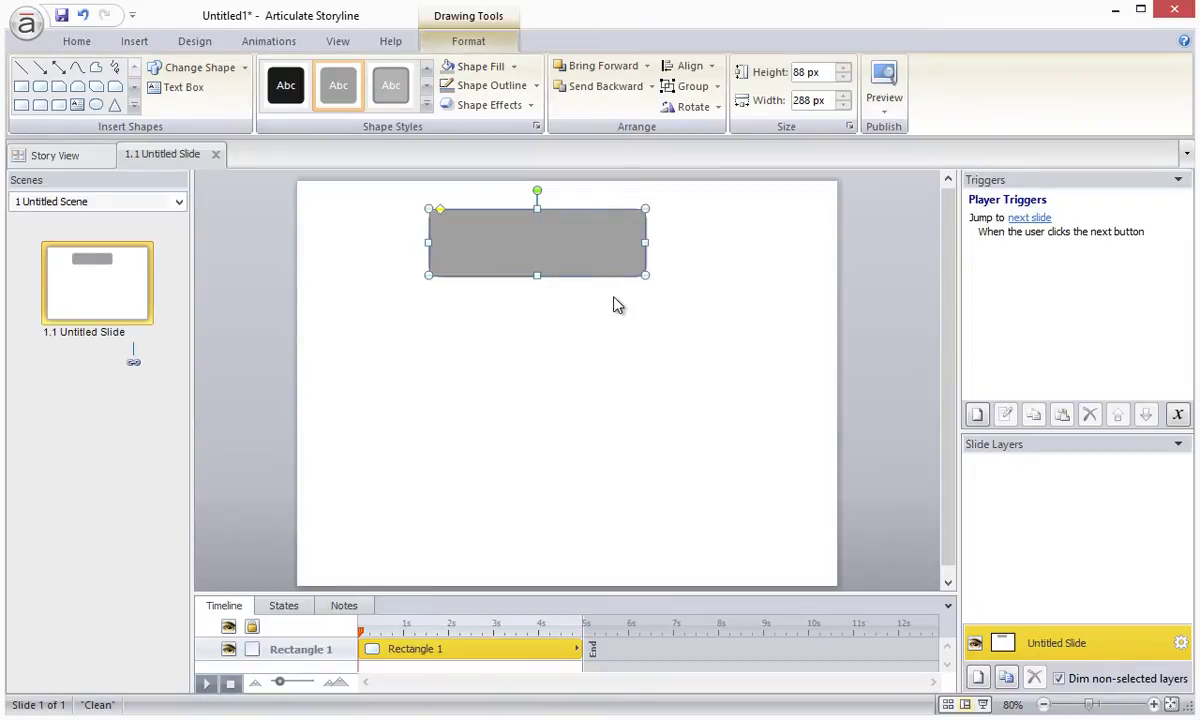
type("Full Name")
key("Return")
type("Job Title")
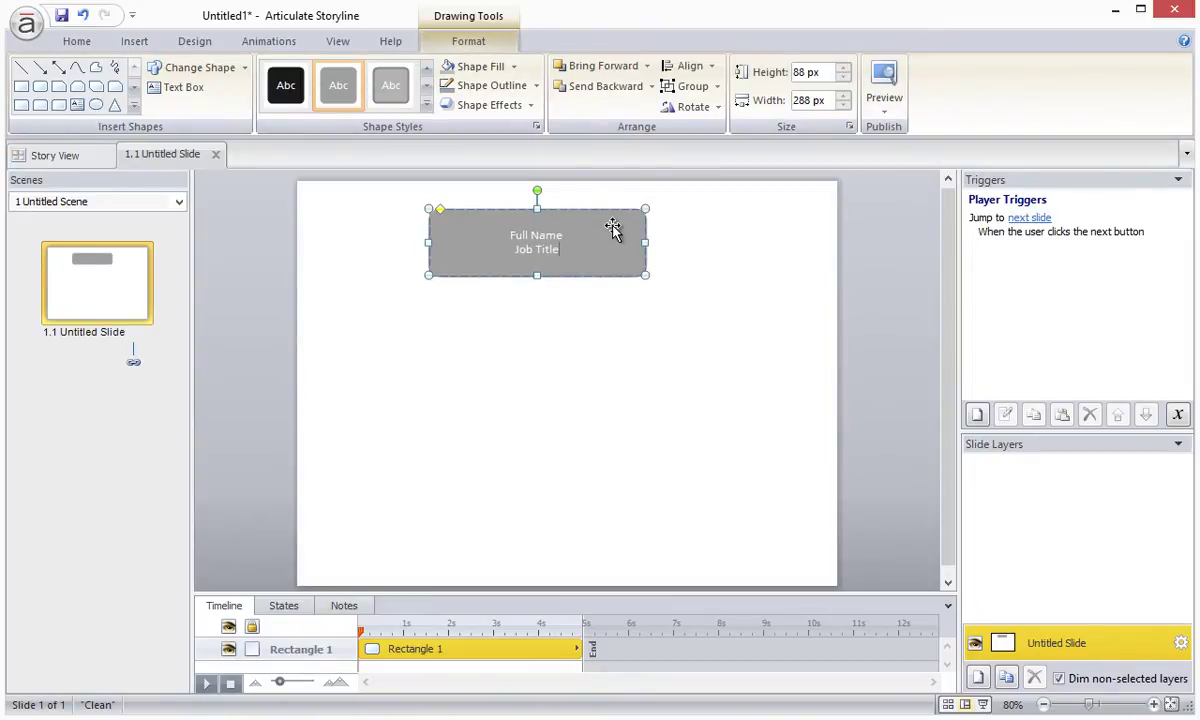
- Left-align the box text and increase its indent
left_click(76, 41)
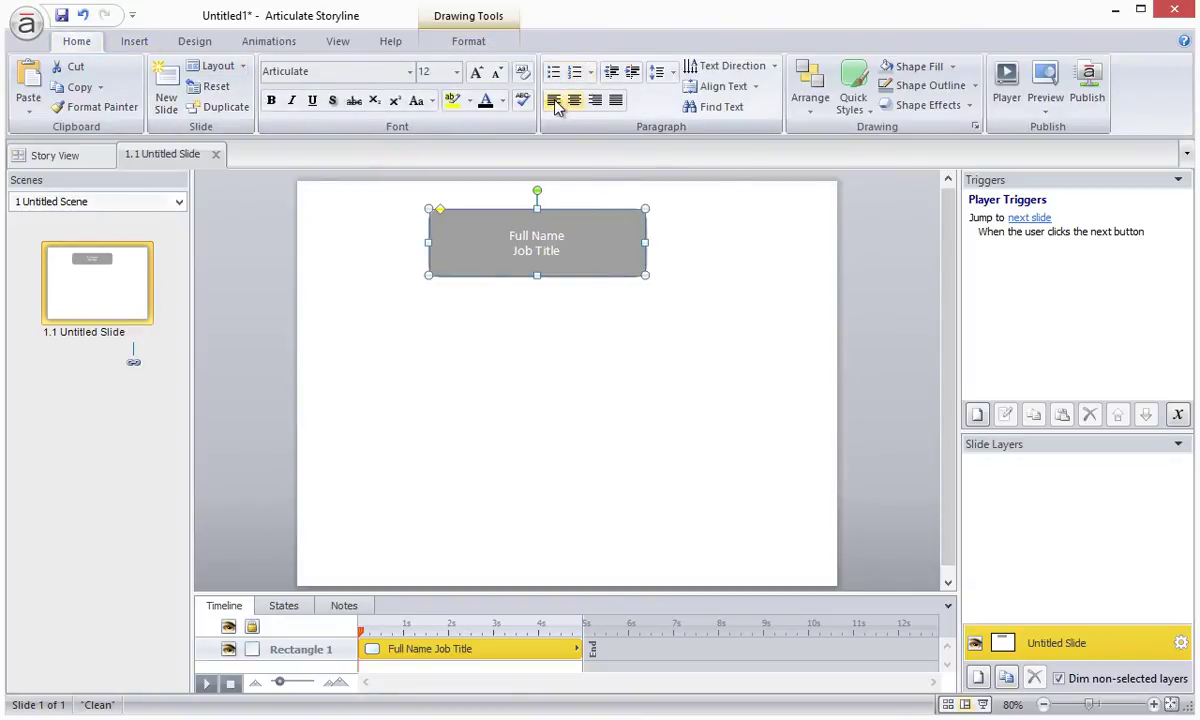
left_click(553, 100)
left_click(634, 73)
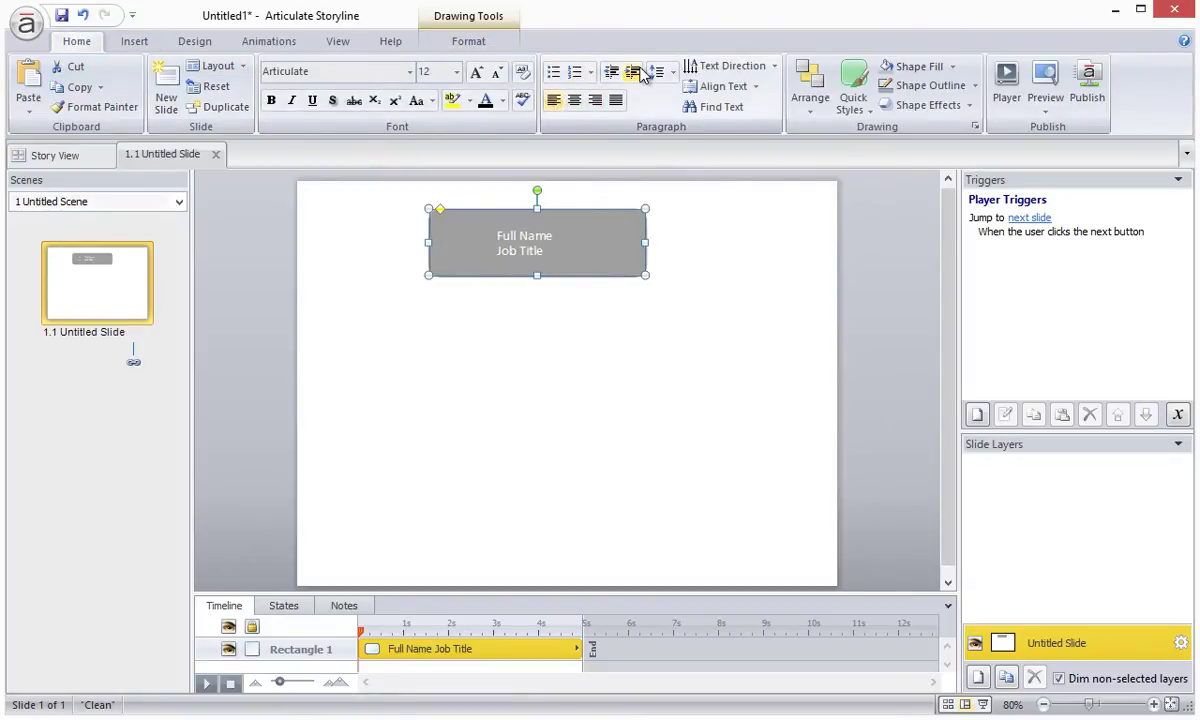
left_click(134, 41)
- Insert the img1 silhouette picture and shrink it to about 71 × 70 px
left_click(298, 88)
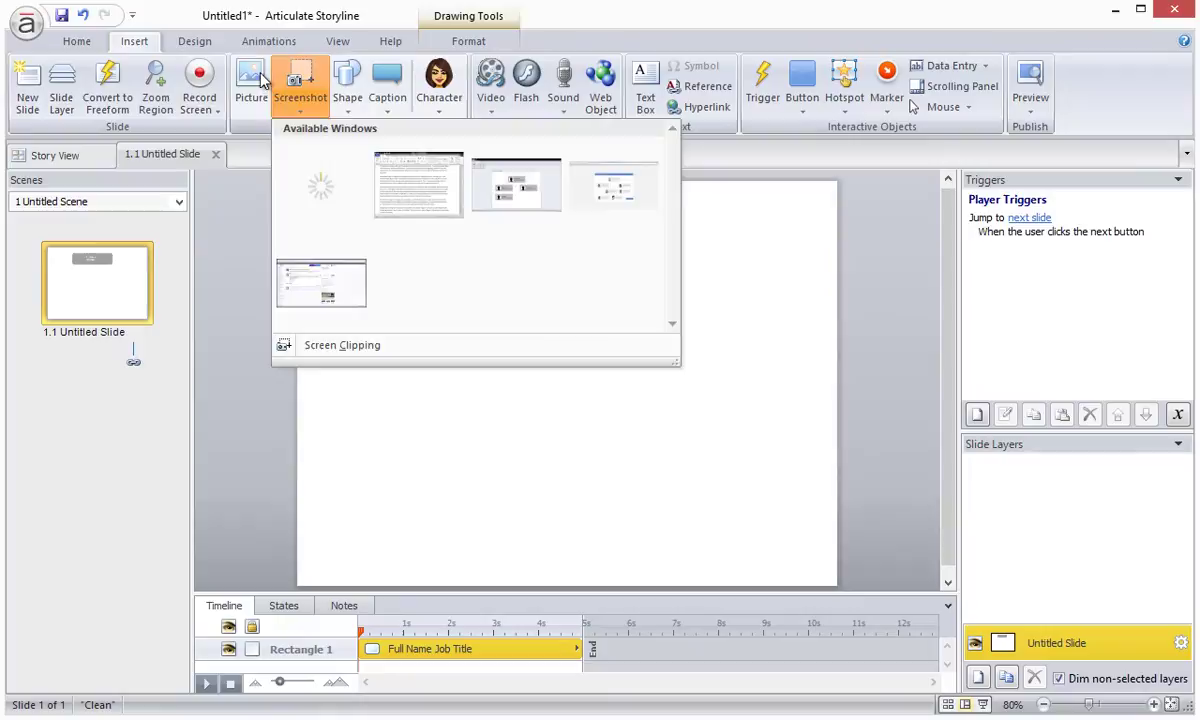
left_click(251, 85)
double_click(335, 160)
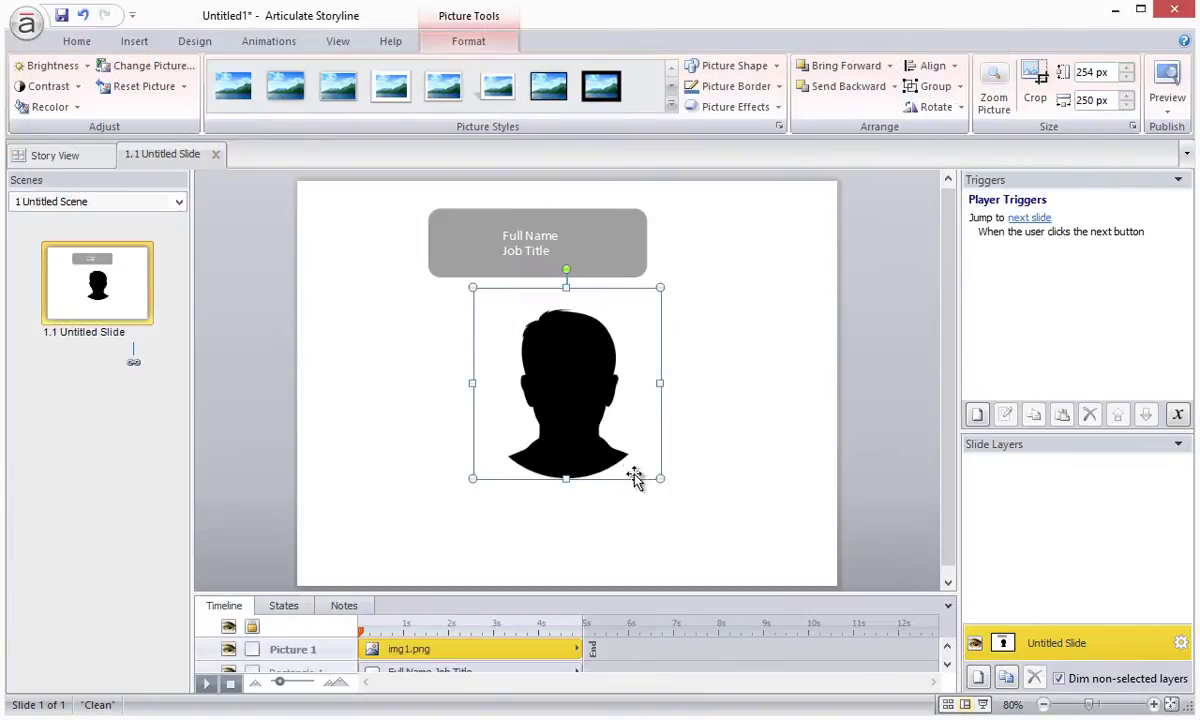
left_click_drag(659, 479, 485, 253)
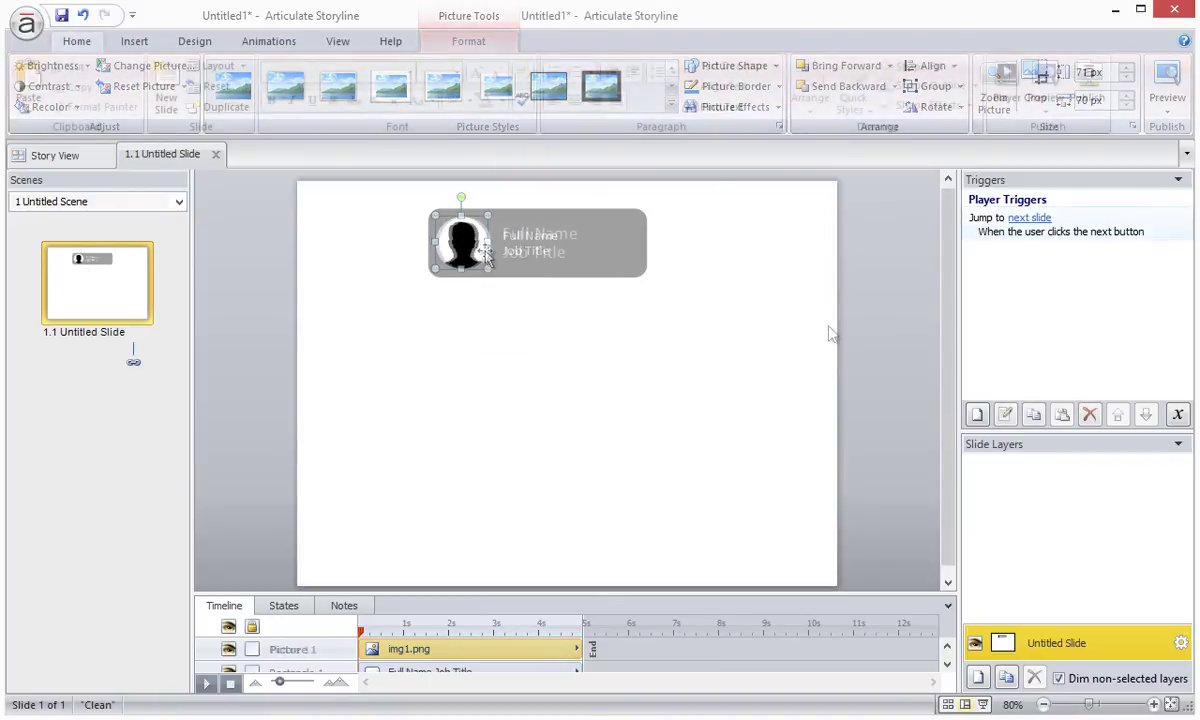
- Group the silhouette with the name box and move the group slightly down and right
left_click_drag(760, 315, 316, 169)
right_click(538, 213)
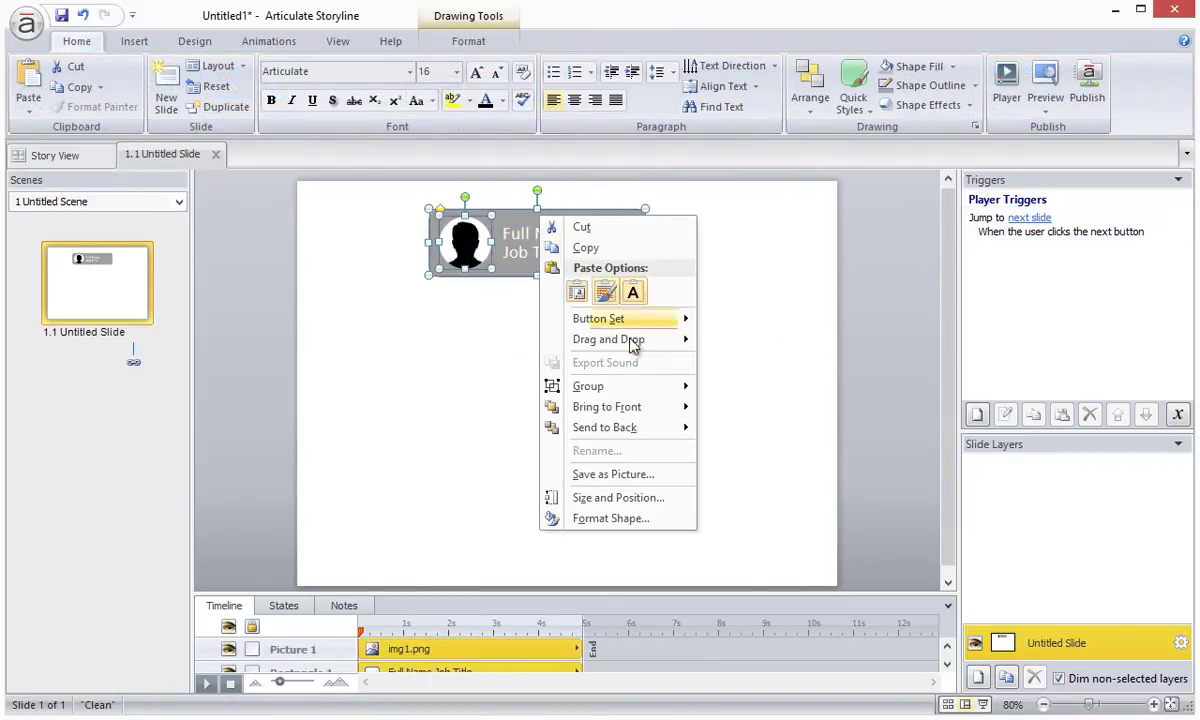
mouse_move(645, 390)
left_click(705, 406)
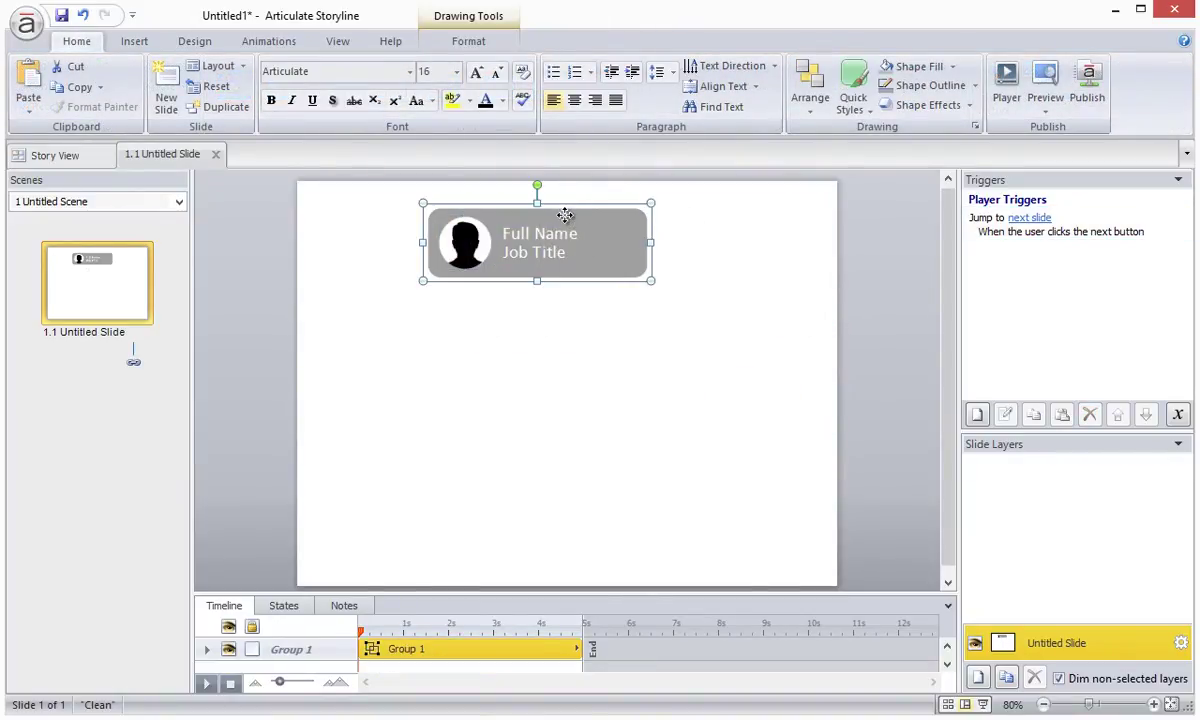
left_click_drag(565, 215, 488, 453)
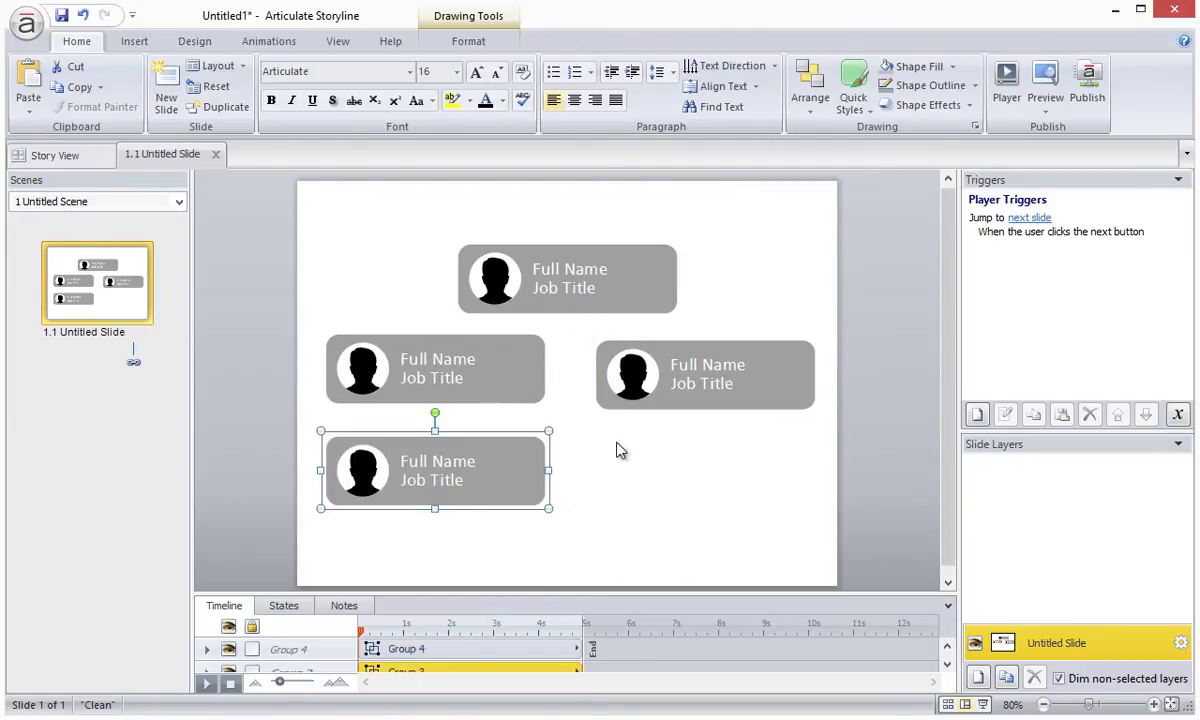
left_click(871, 456)
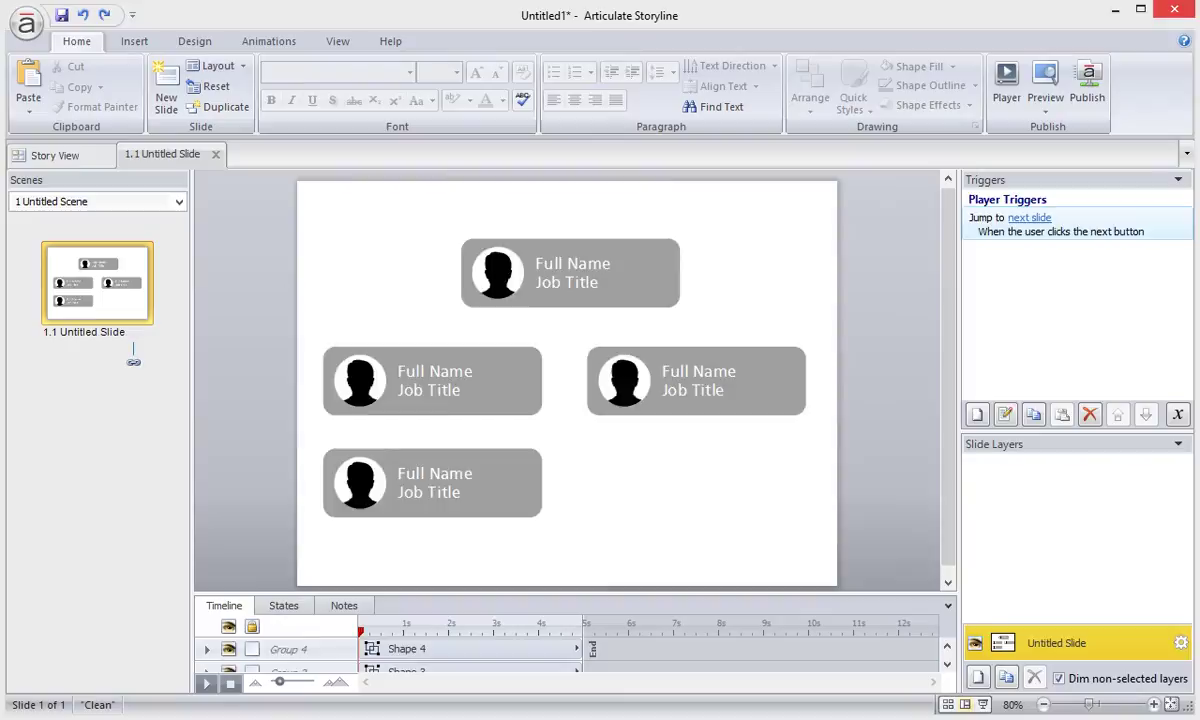
- Add two slide layers and name the layers Layer 1, Layer 2 and Layer 3
left_click(977, 678)
left_click(977, 678)
double_click(1062, 645)
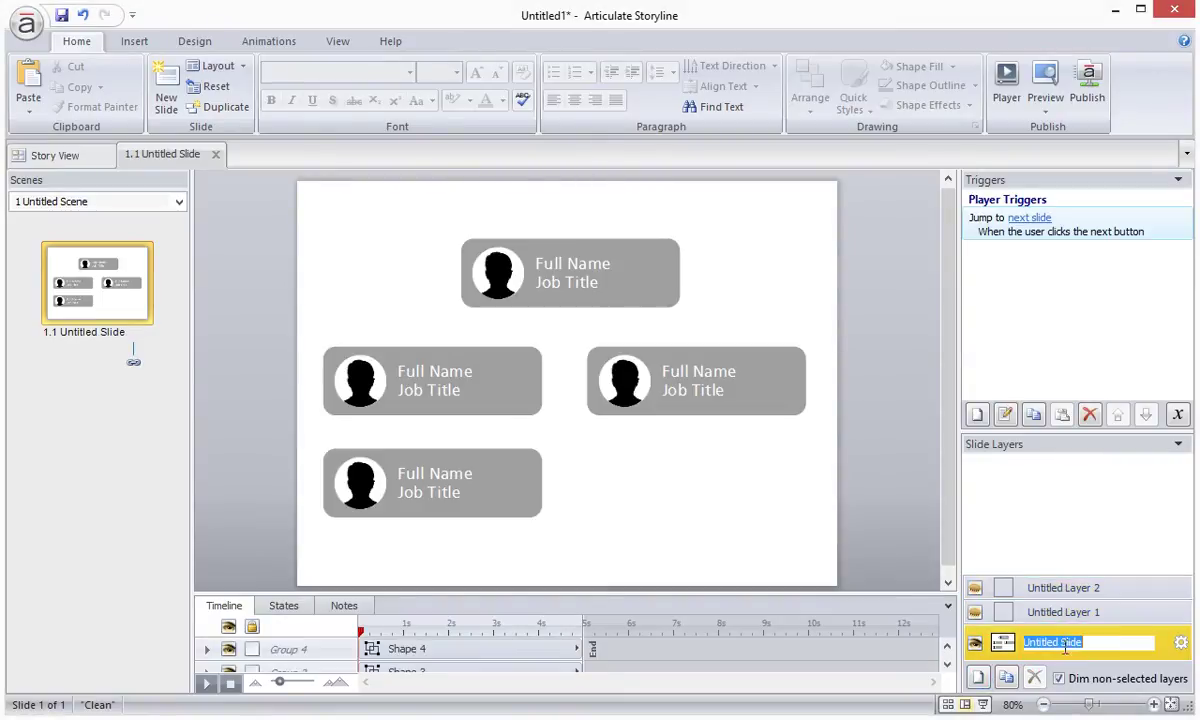
type("Layer 1")
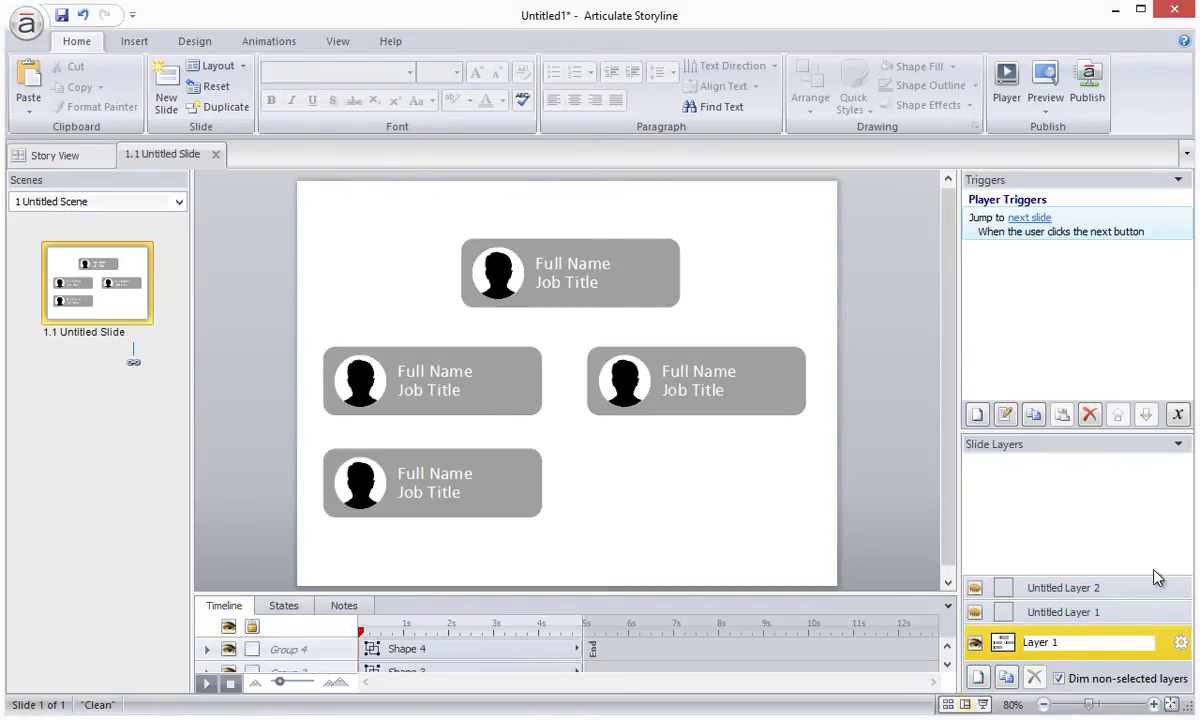
double_click(1148, 609)
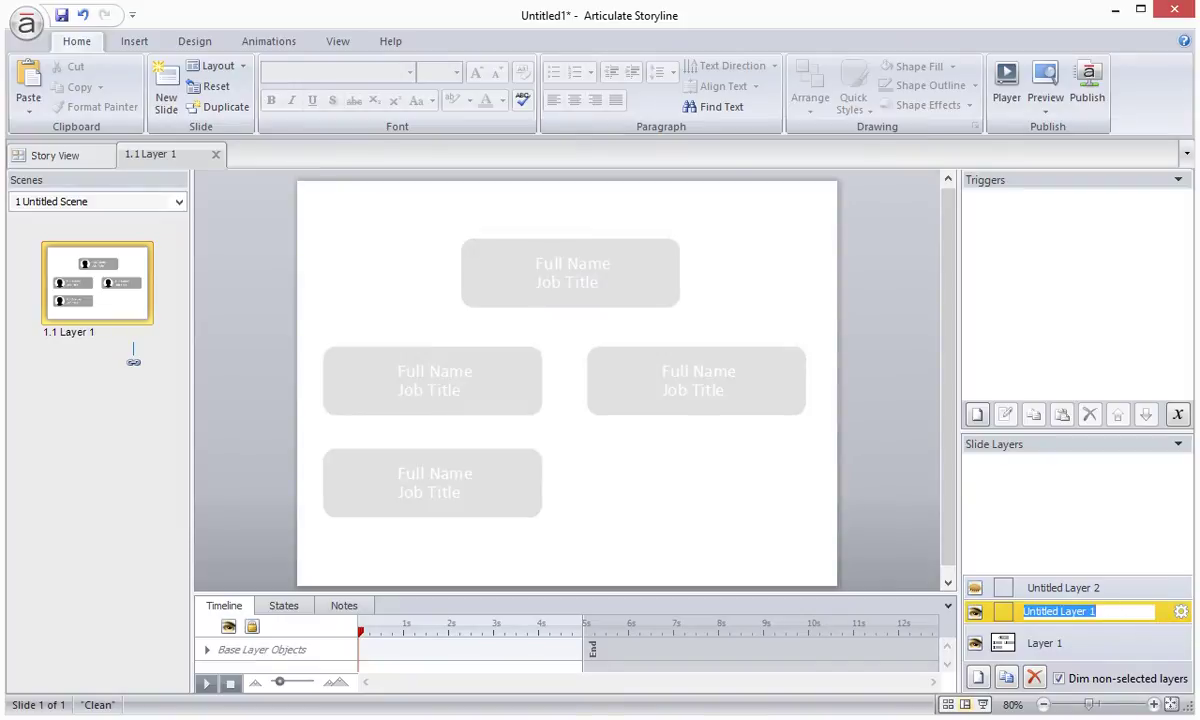
type("Layer 2")
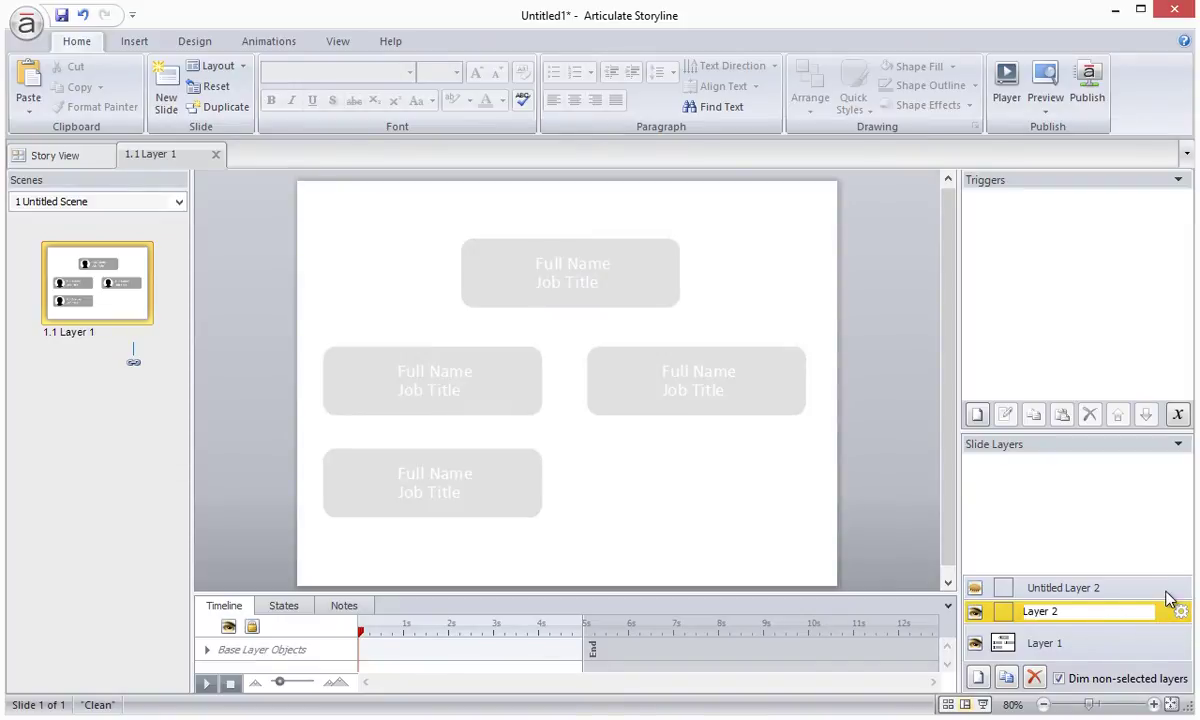
double_click(1122, 587)
type("Layer 3")
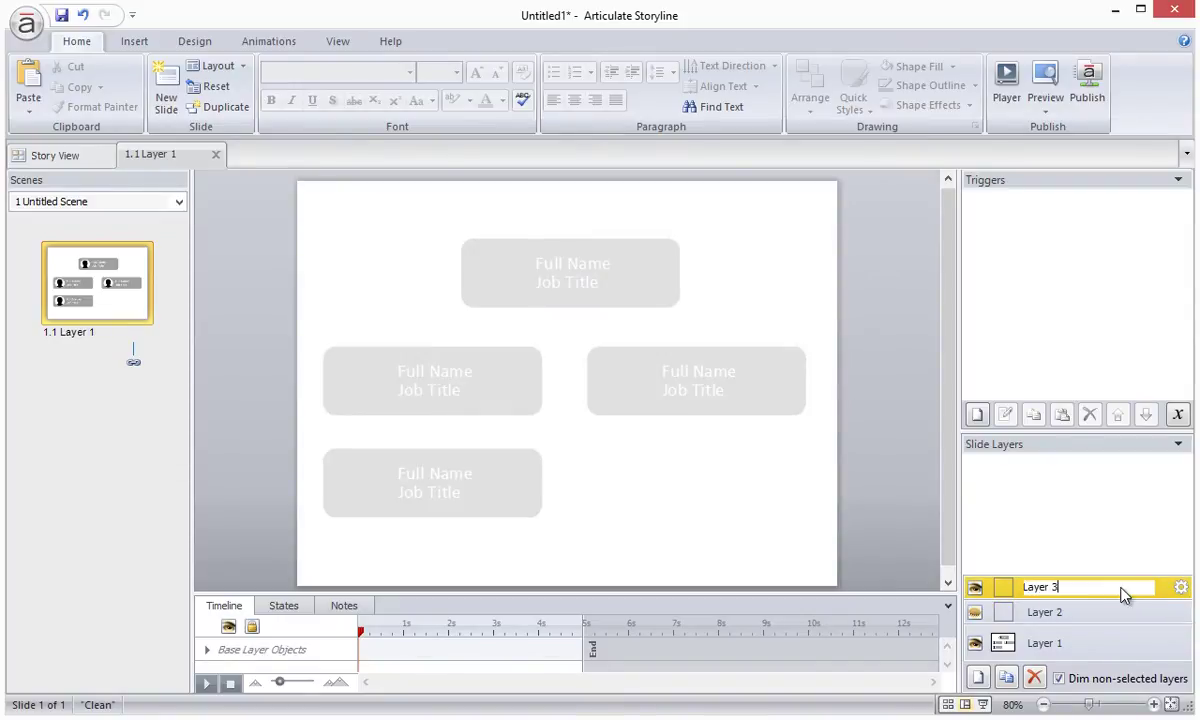
key("Return")
- Copy the two middle-row person boxes from Layer 1 onto Layer 2
left_click(1137, 650)
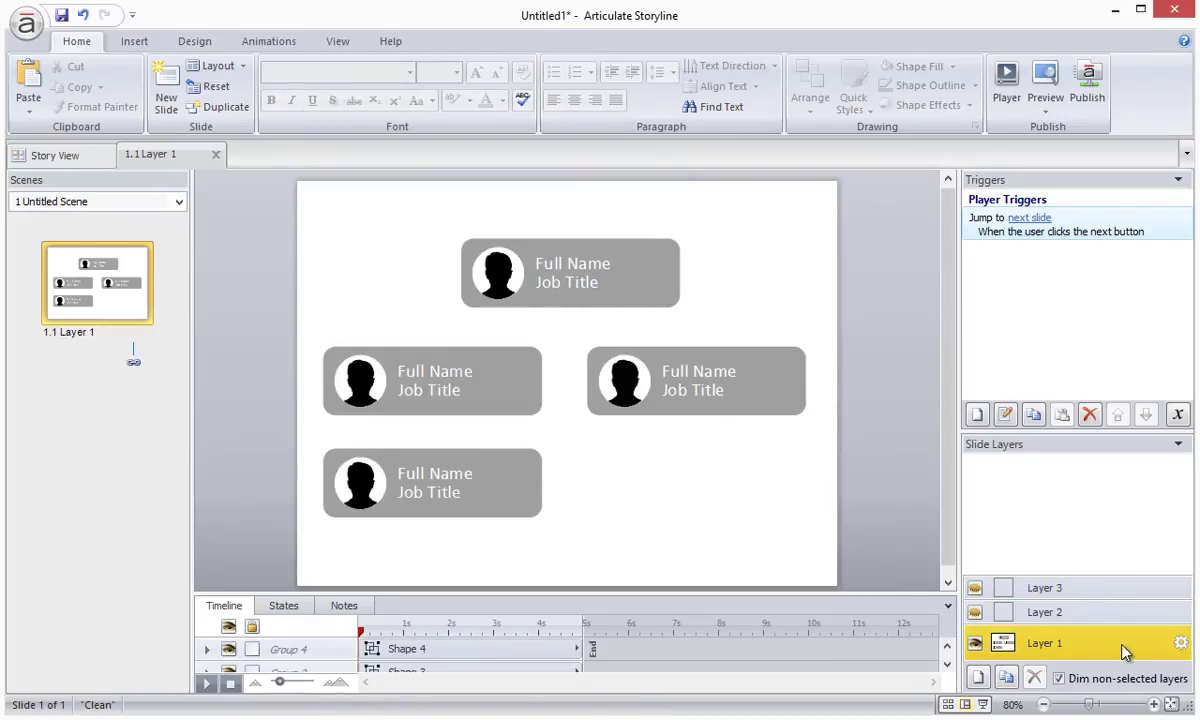
left_click_drag(840, 420, 233, 288)
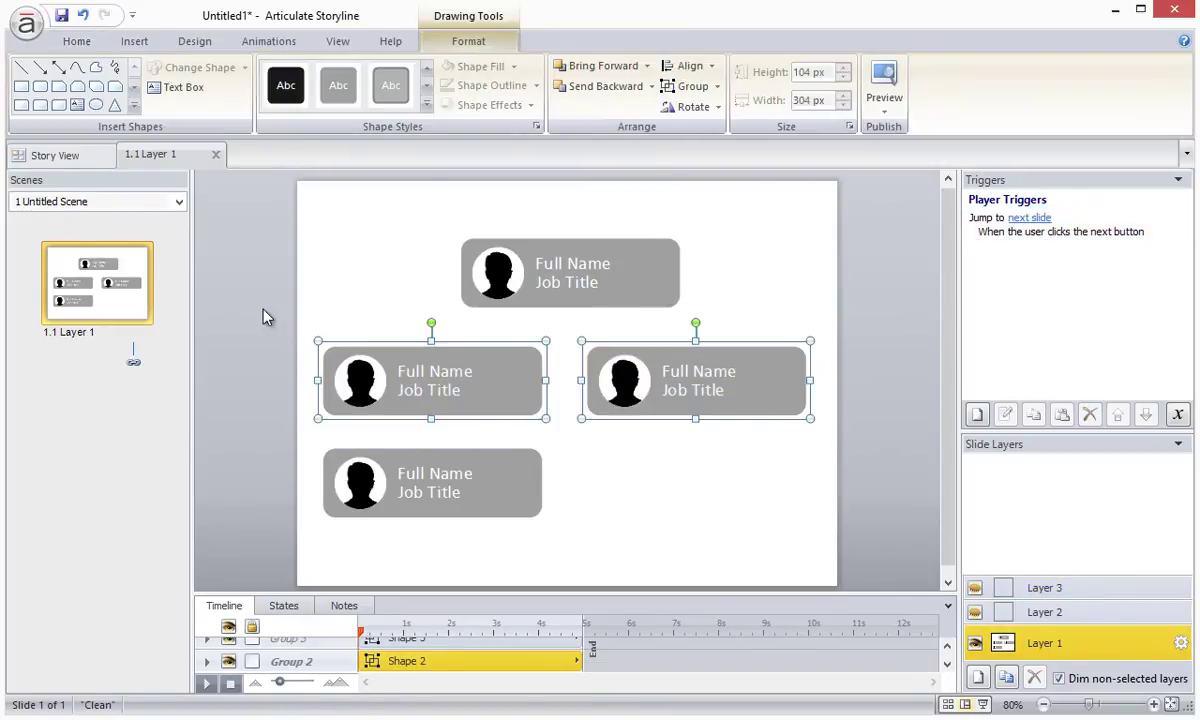
right_click(455, 345)
left_click(513, 377)
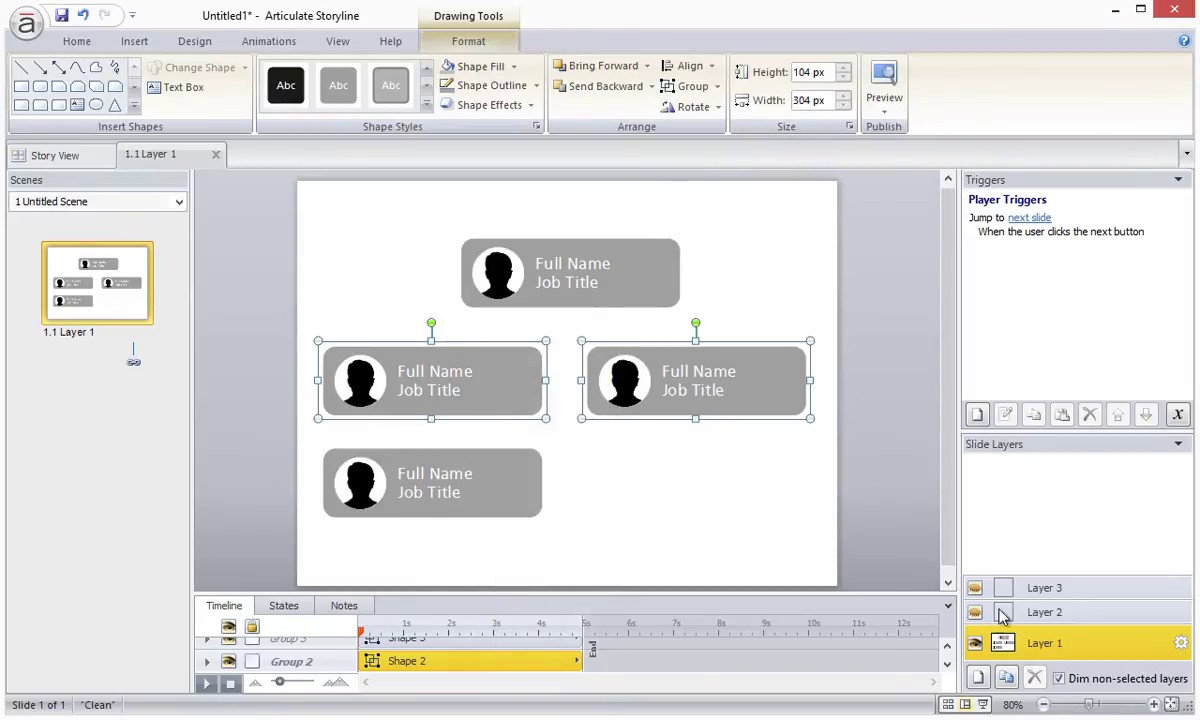
left_click(1044, 612)
right_click(777, 316)
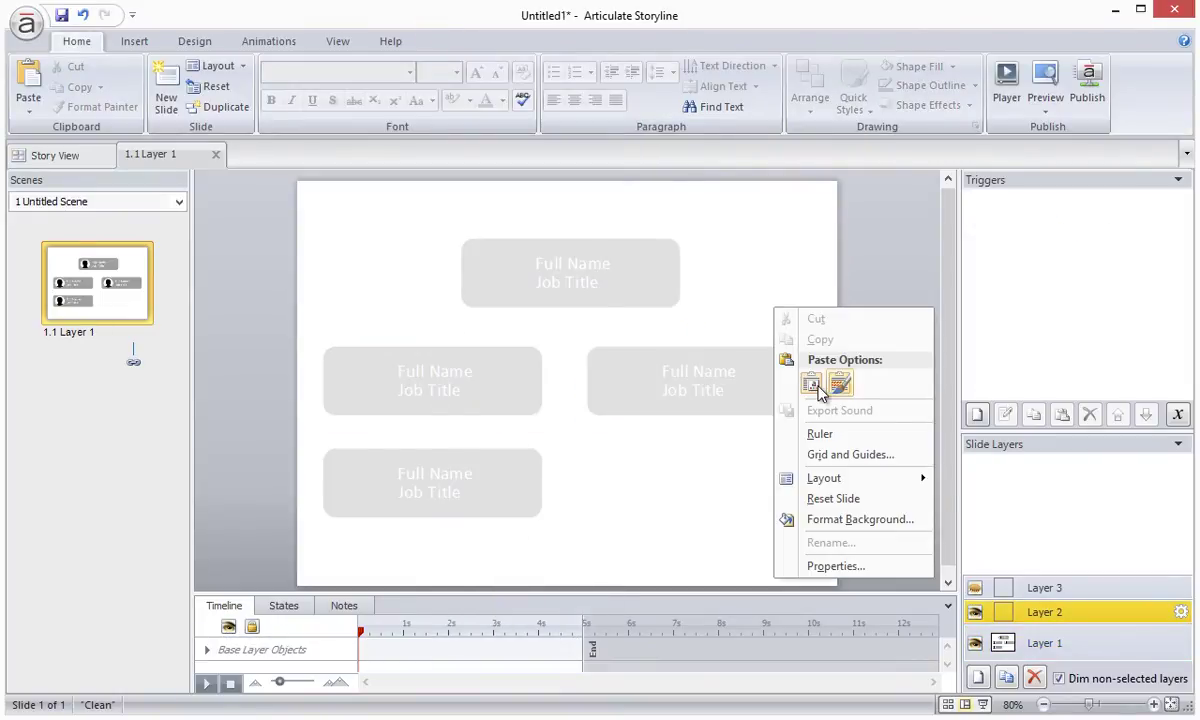
left_click(810, 385)
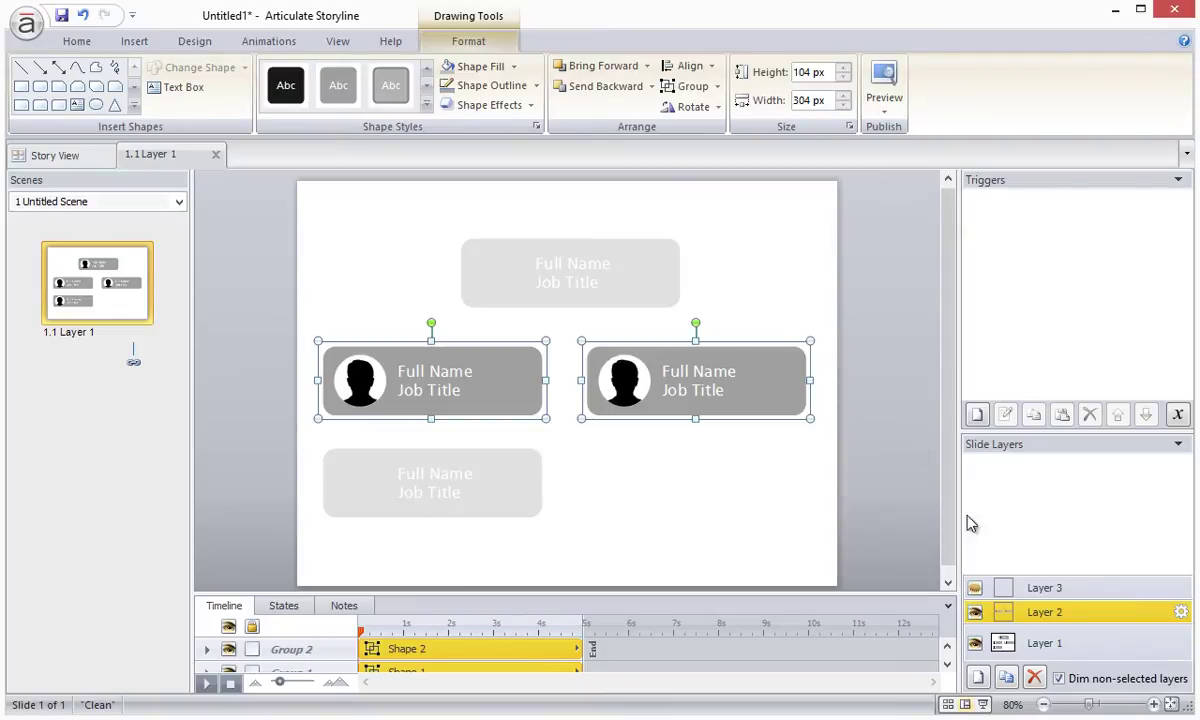
left_click(1030, 643)
- Copy the middle and bottom person cards onto Layer 3, then return to the base layer
left_click_drag(921, 555, 356, 340)
right_click(478, 362)
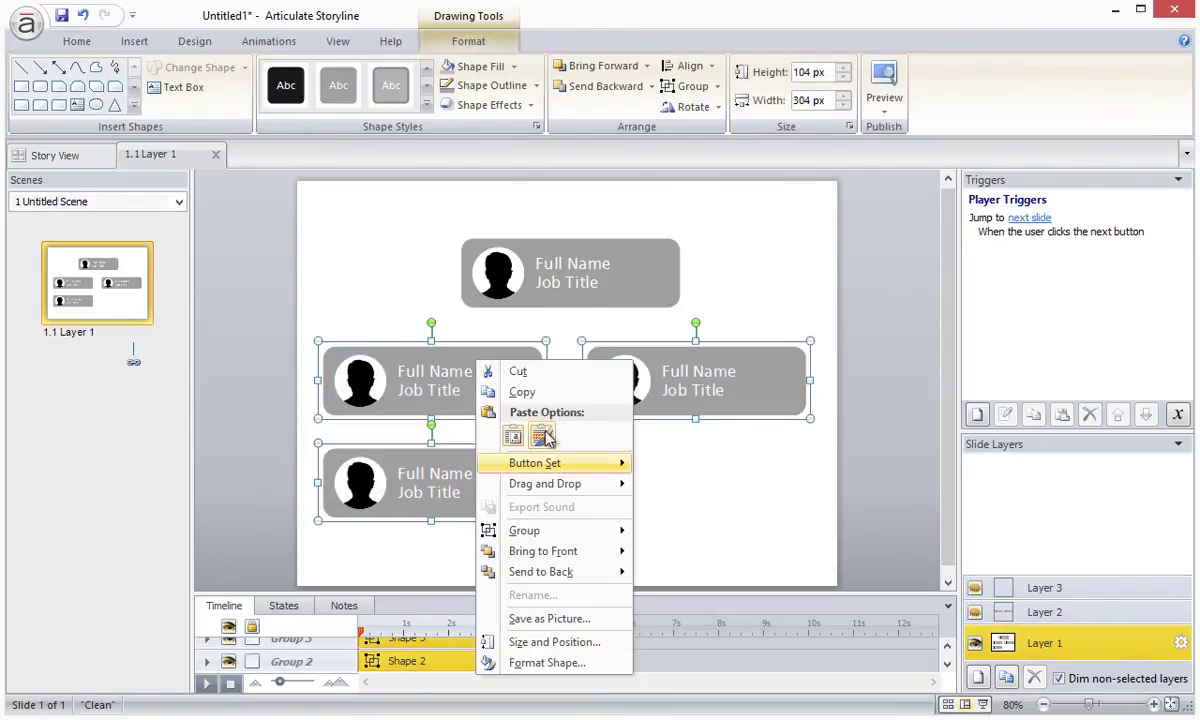
left_click(522, 392)
left_click(1002, 586)
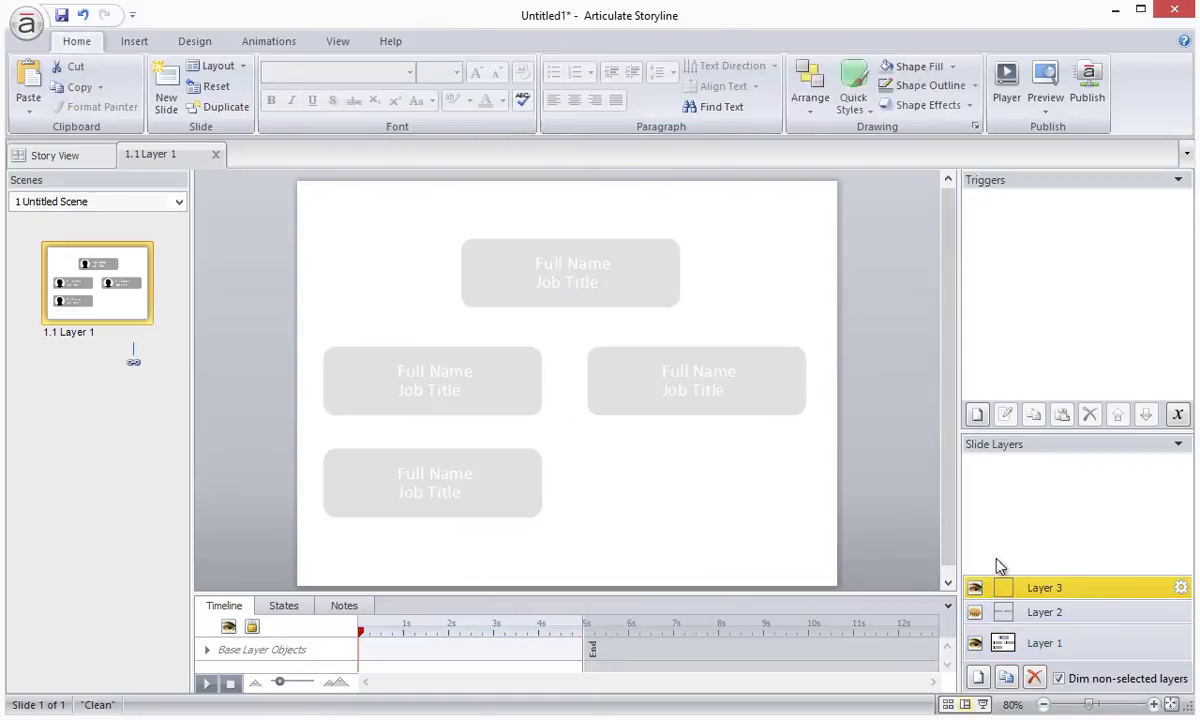
right_click(763, 450)
left_click(804, 520)
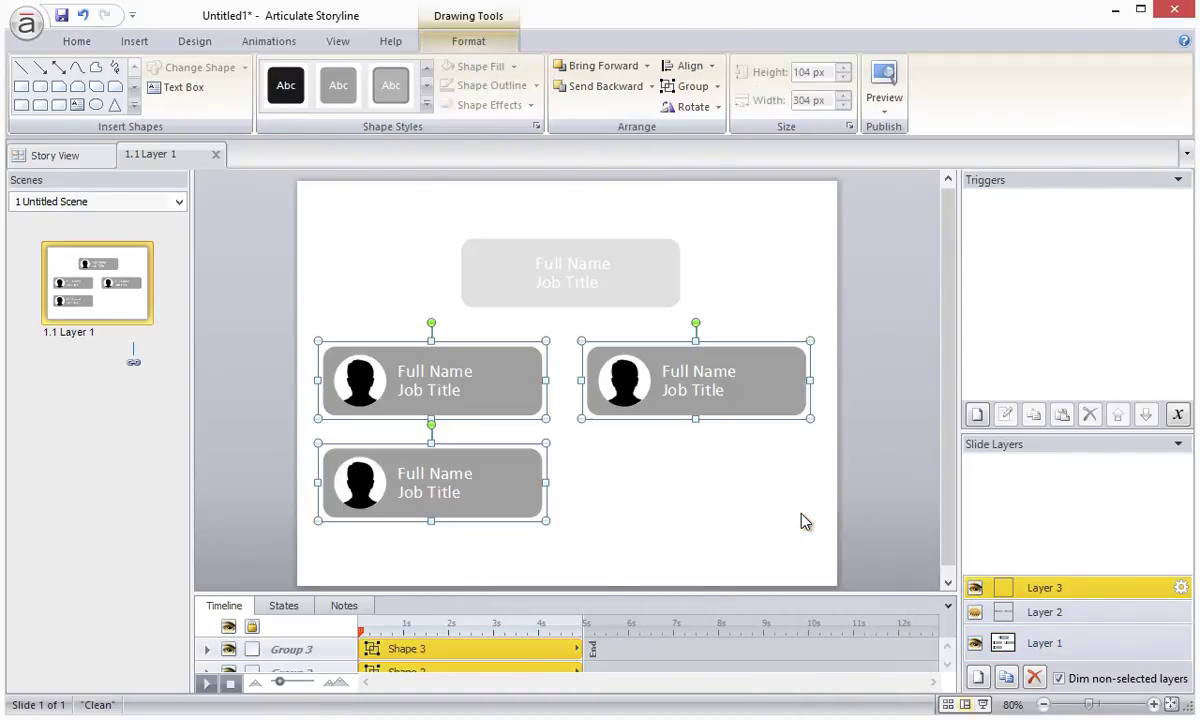
left_click(1045, 643)
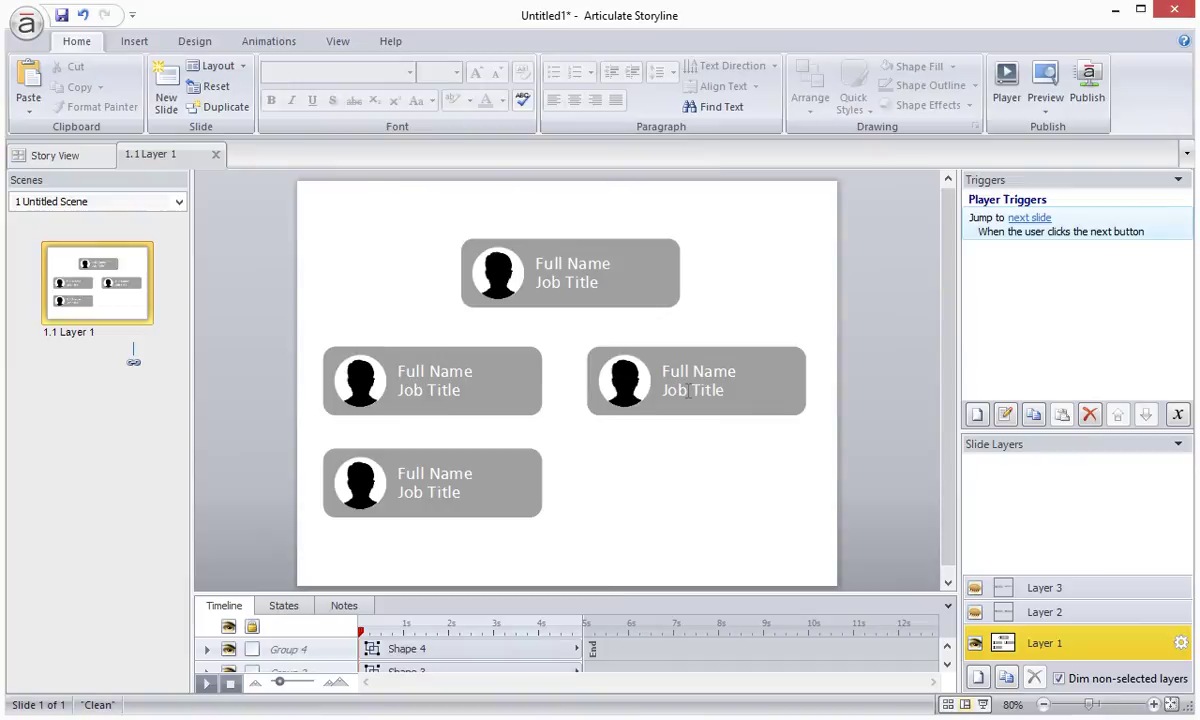
- Delete the text from the middle-left, right and bottom person boxes
left_click(461, 392)
double_click(453, 372)
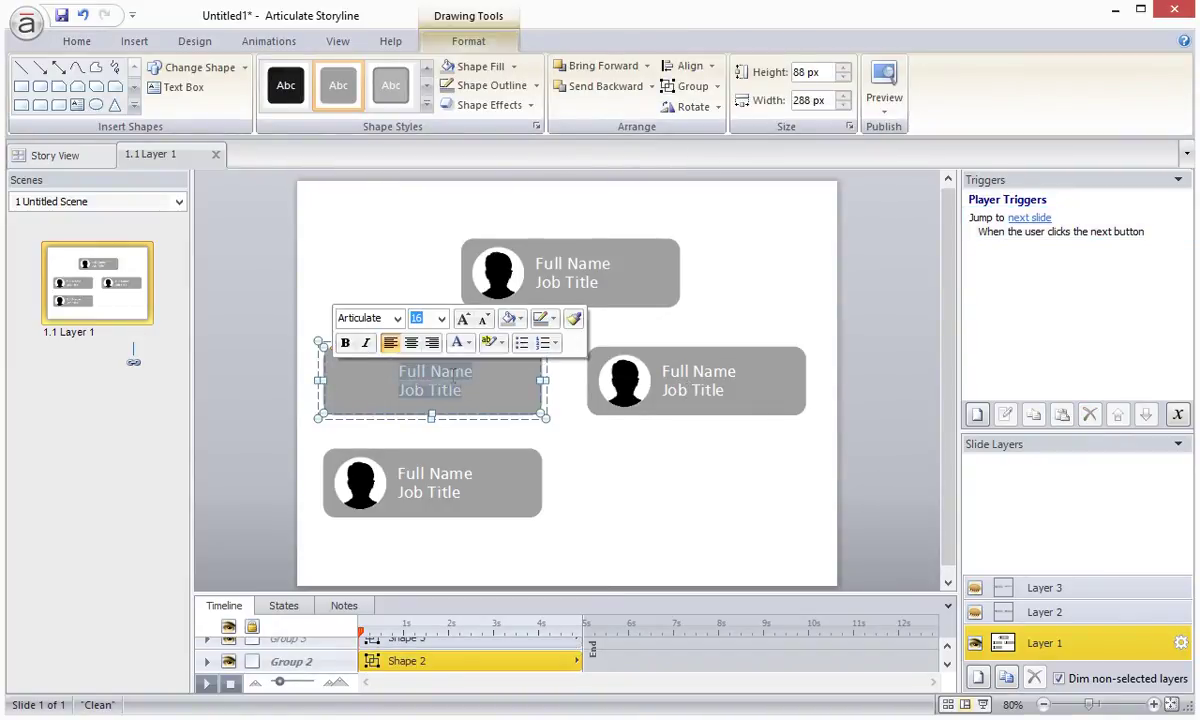
key("Delete")
left_click(686, 365)
double_click(658, 393)
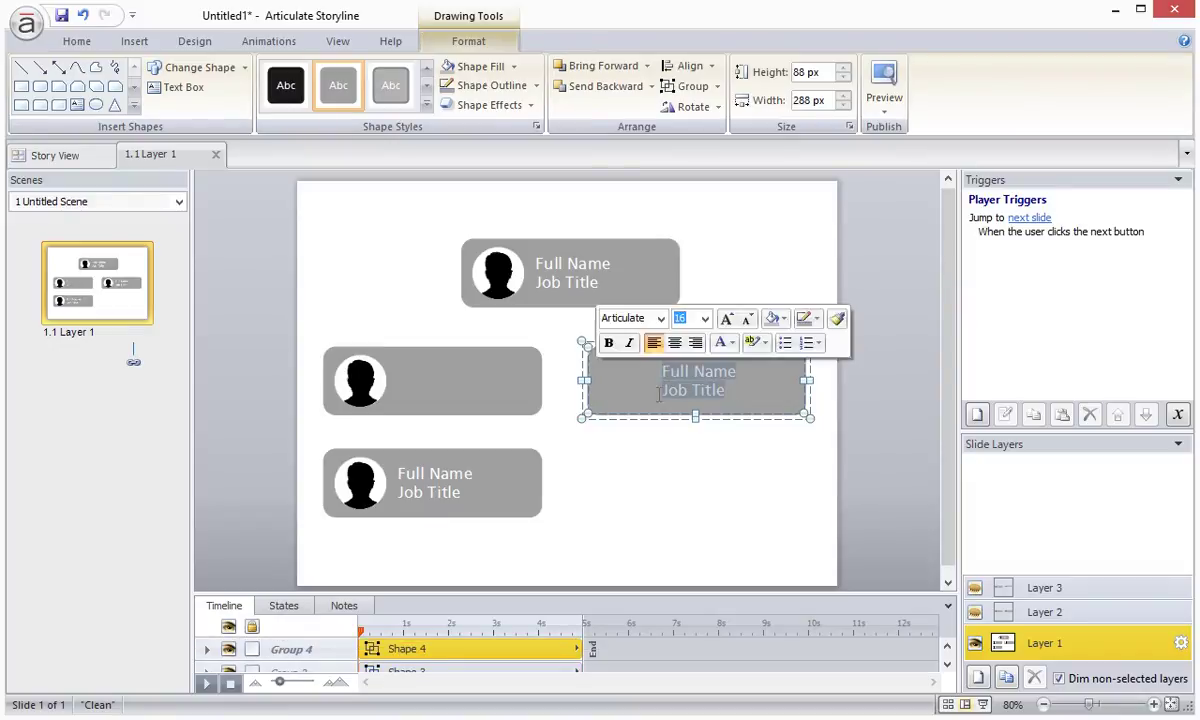
key("Delete")
left_click(420, 482)
double_click(415, 462)
key("Delete")
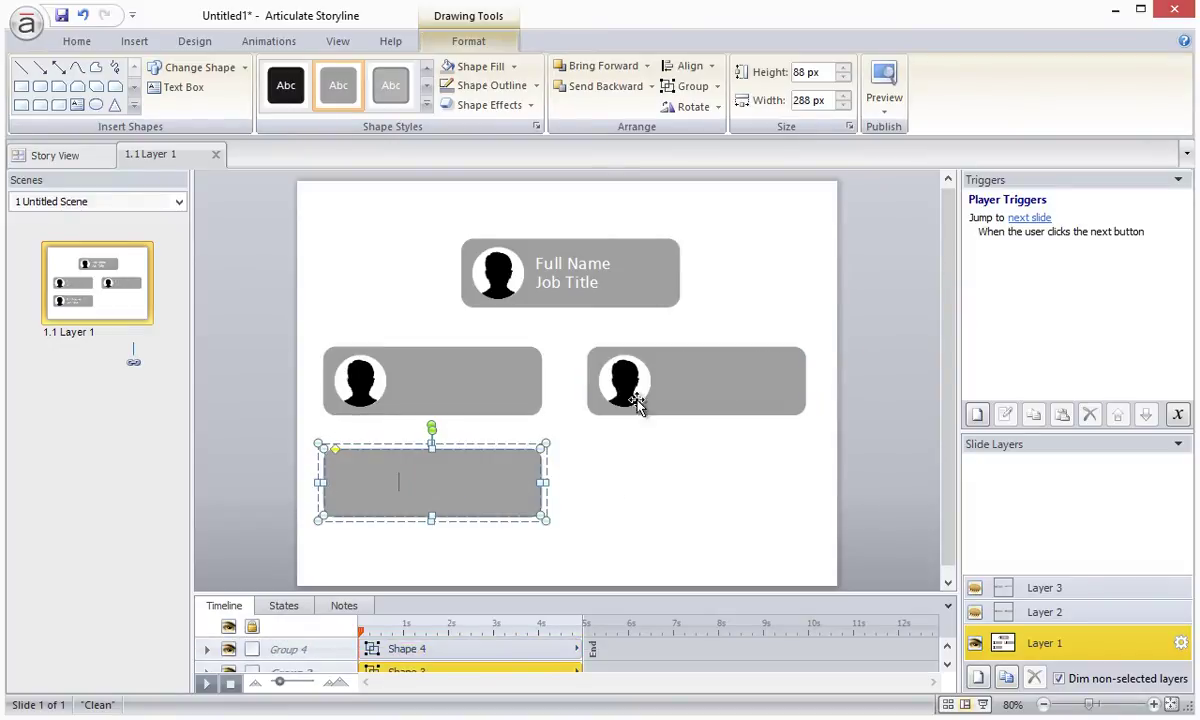
- Delete the portrait pictures from the three lower boxes
left_click(637, 403)
left_click(630, 398)
key("Delete")
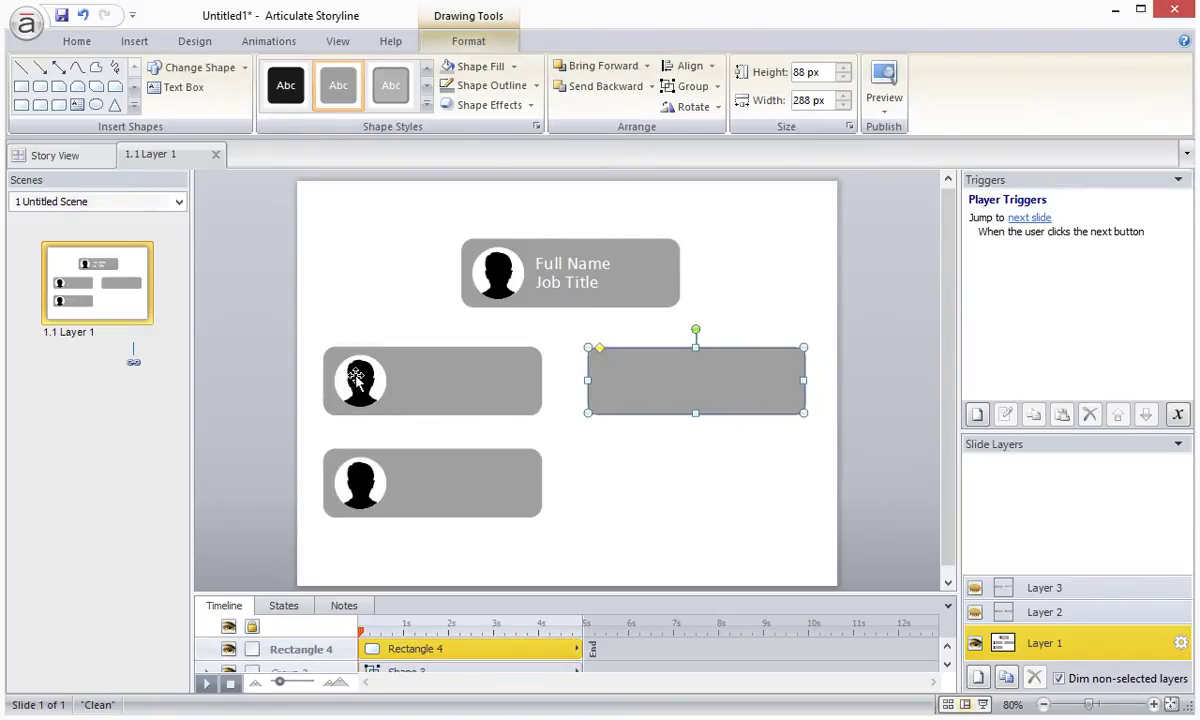
left_click(356, 378)
left_click(356, 378)
key("Delete")
left_click(358, 483)
left_click(358, 483)
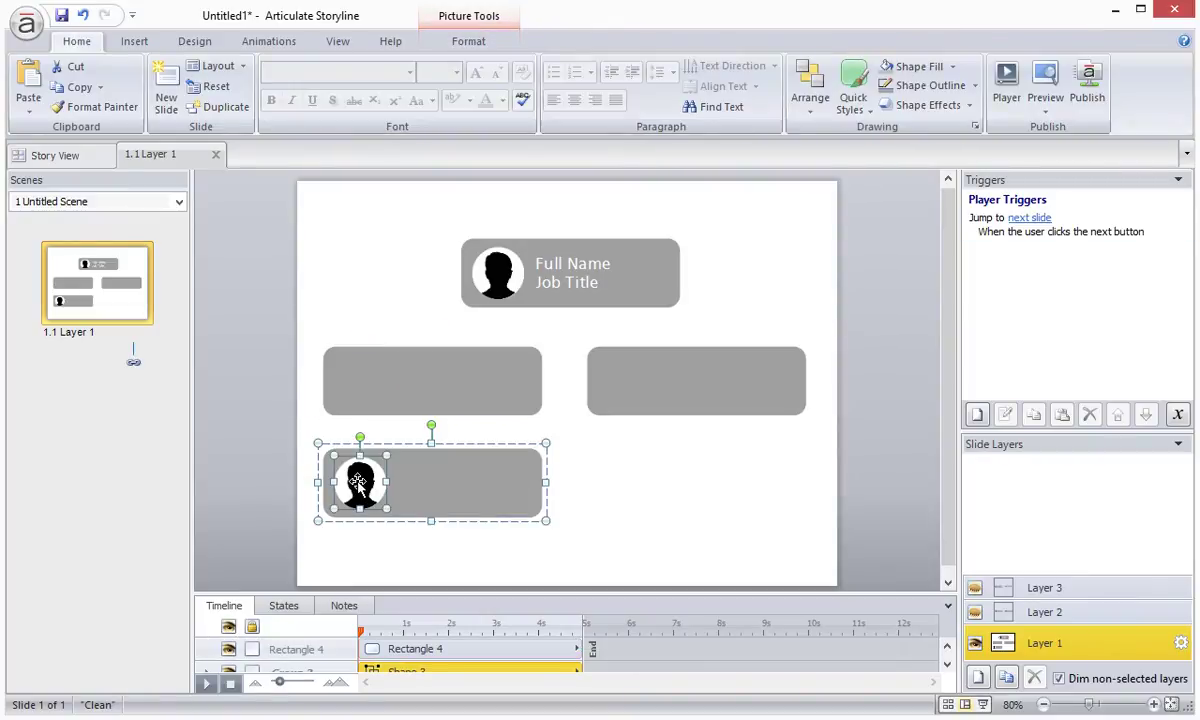
key("Delete")
- Give the three lower boxes a light grey fill and no outline
left_click(416, 395, "shift")
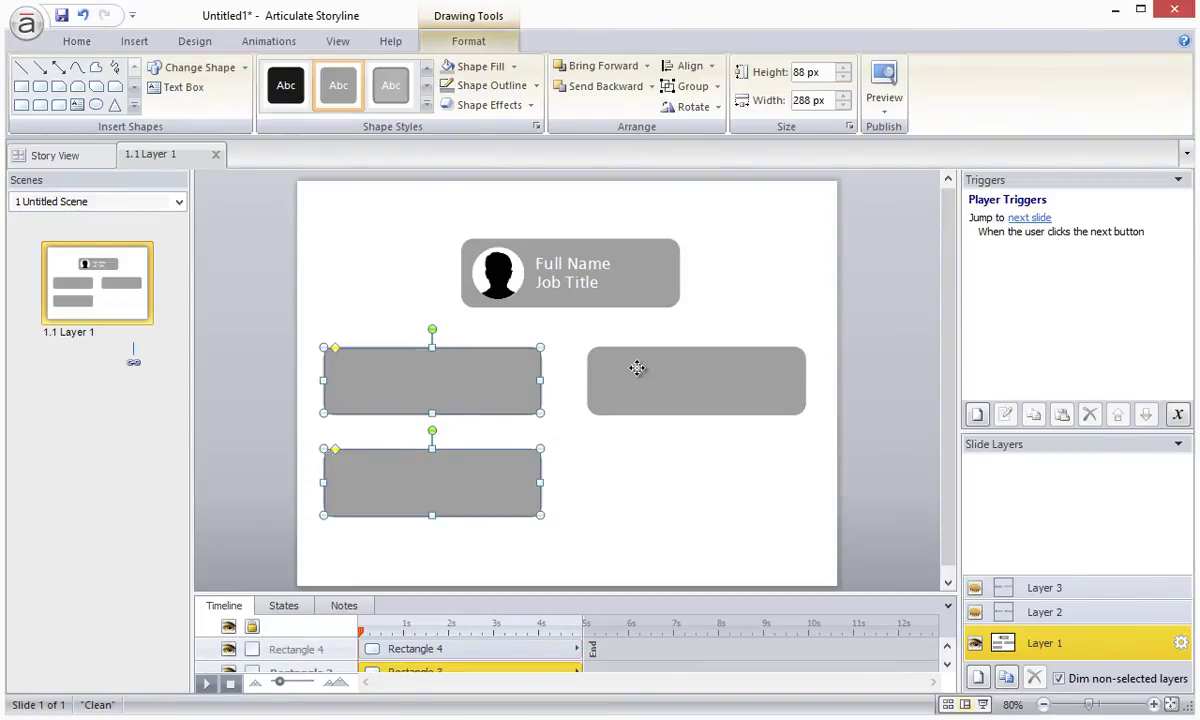
left_click(635, 367, "shift")
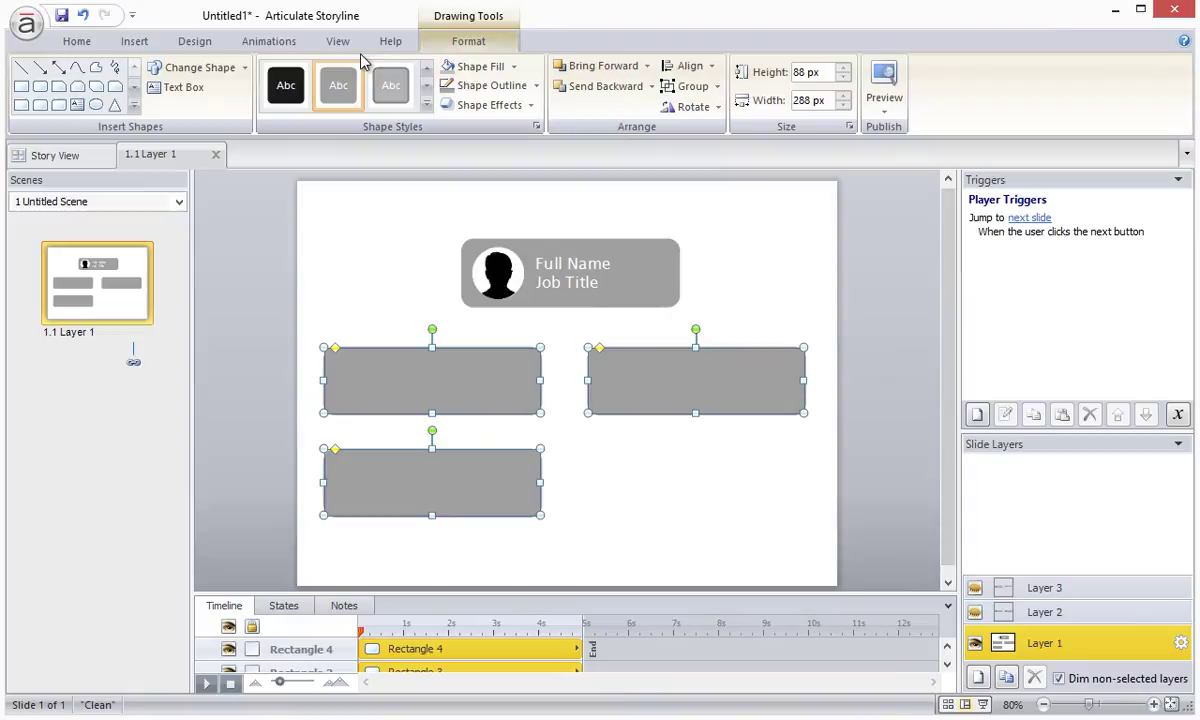
left_click(512, 68)
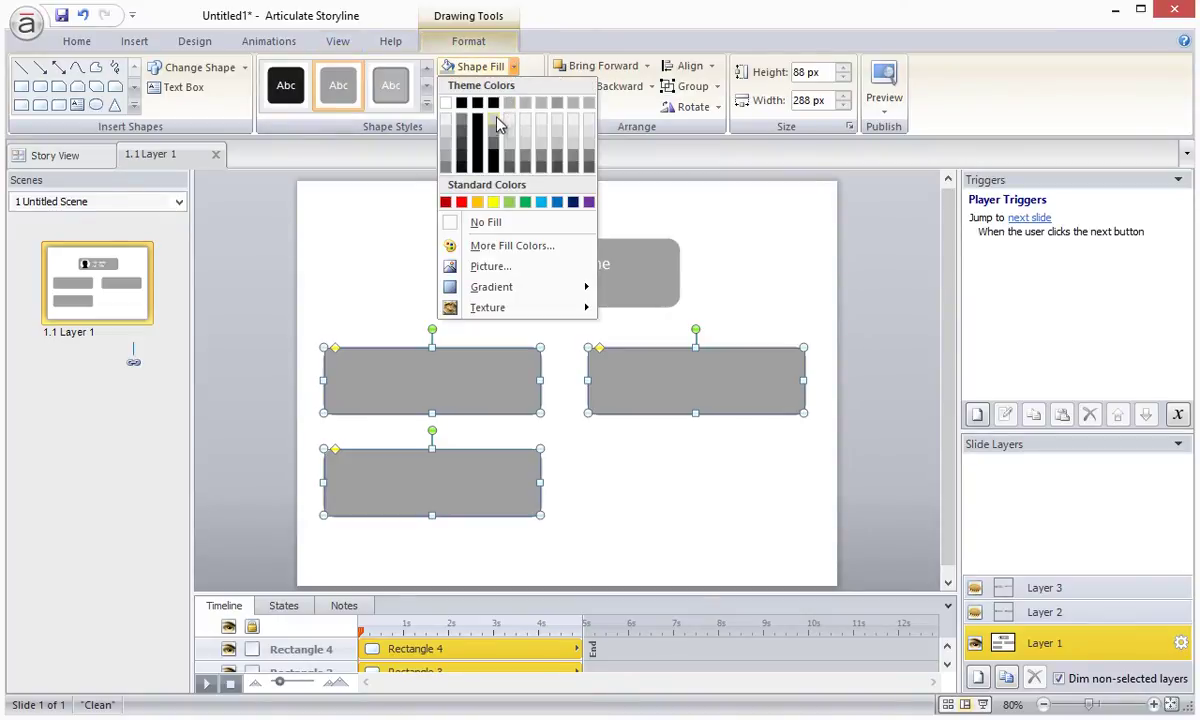
left_click(445, 127)
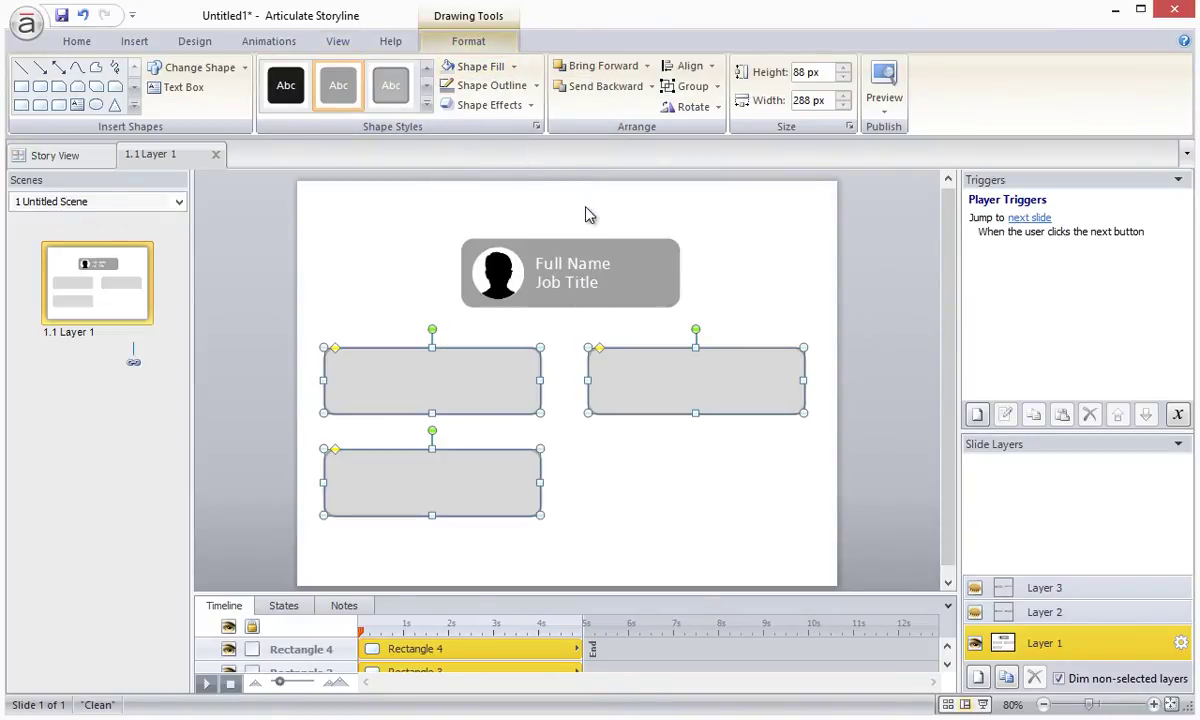
left_click(535, 86)
left_click(523, 246)
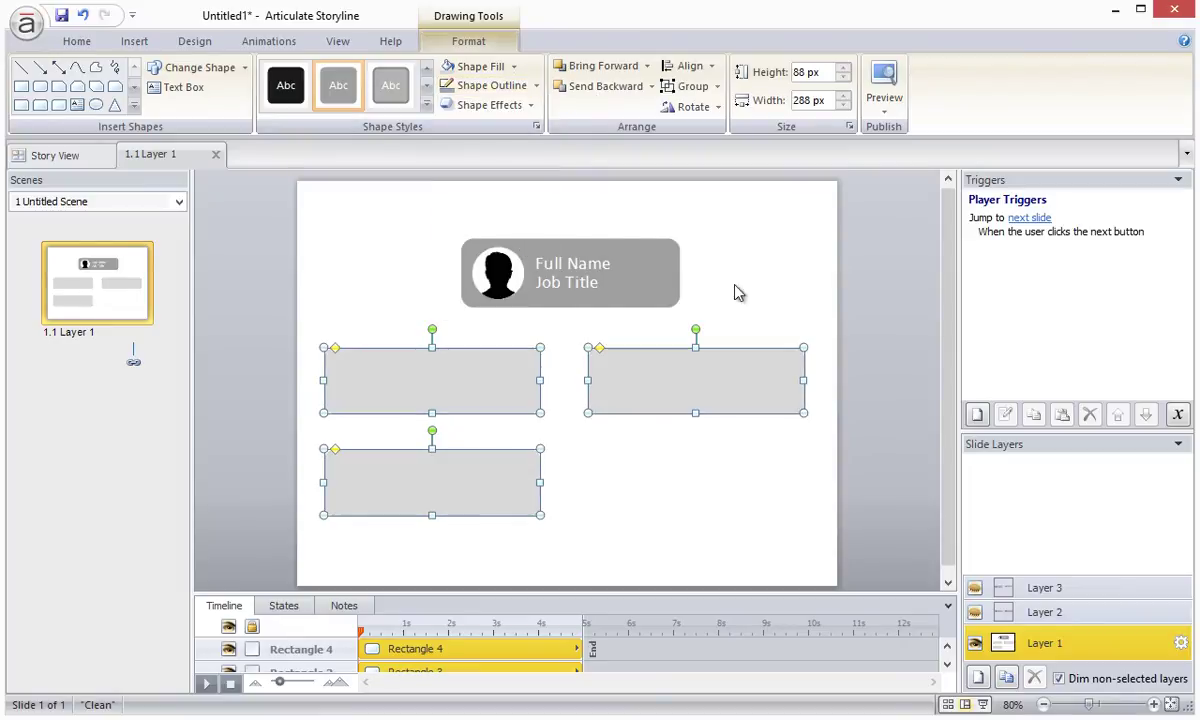
left_click(814, 273)
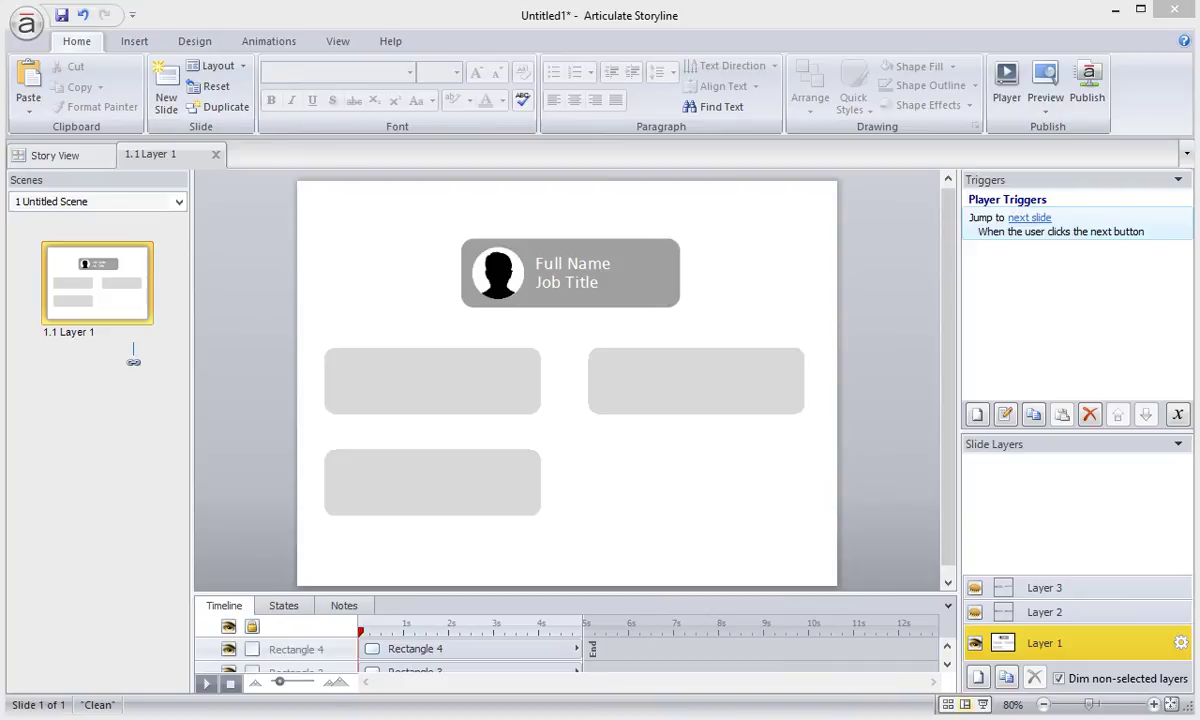
- Add a trigger so clicking the top person card shows Layer 2
left_click(676, 247)
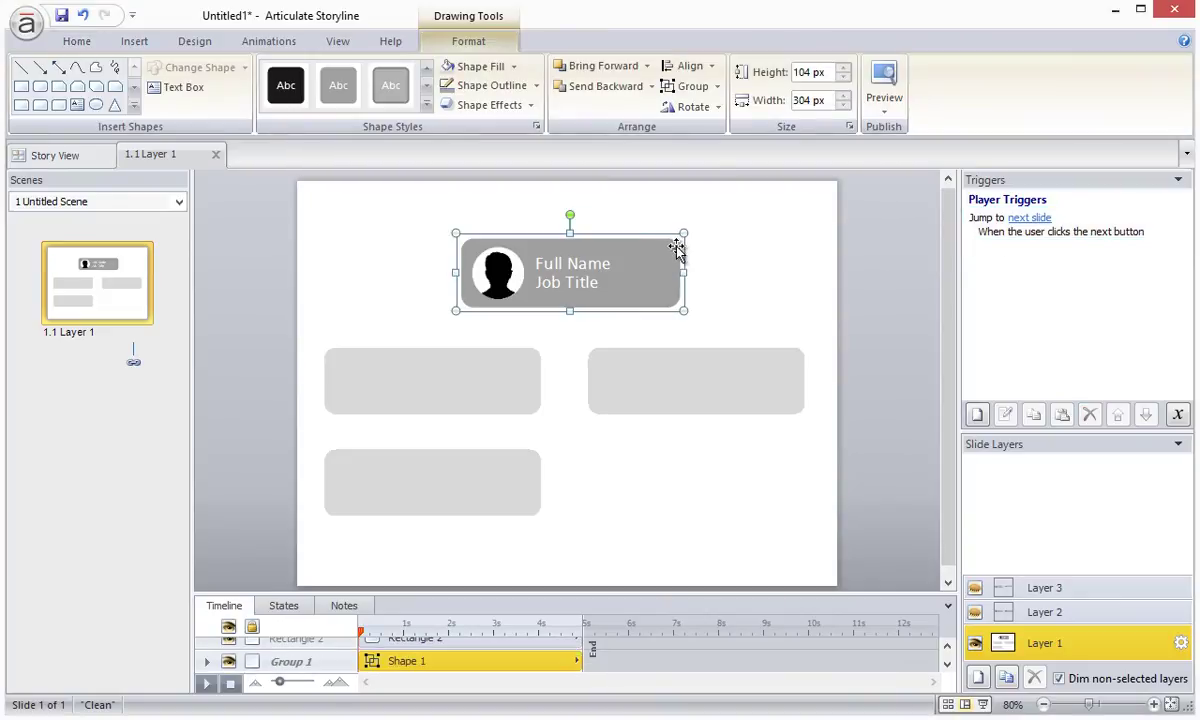
left_click(977, 414)
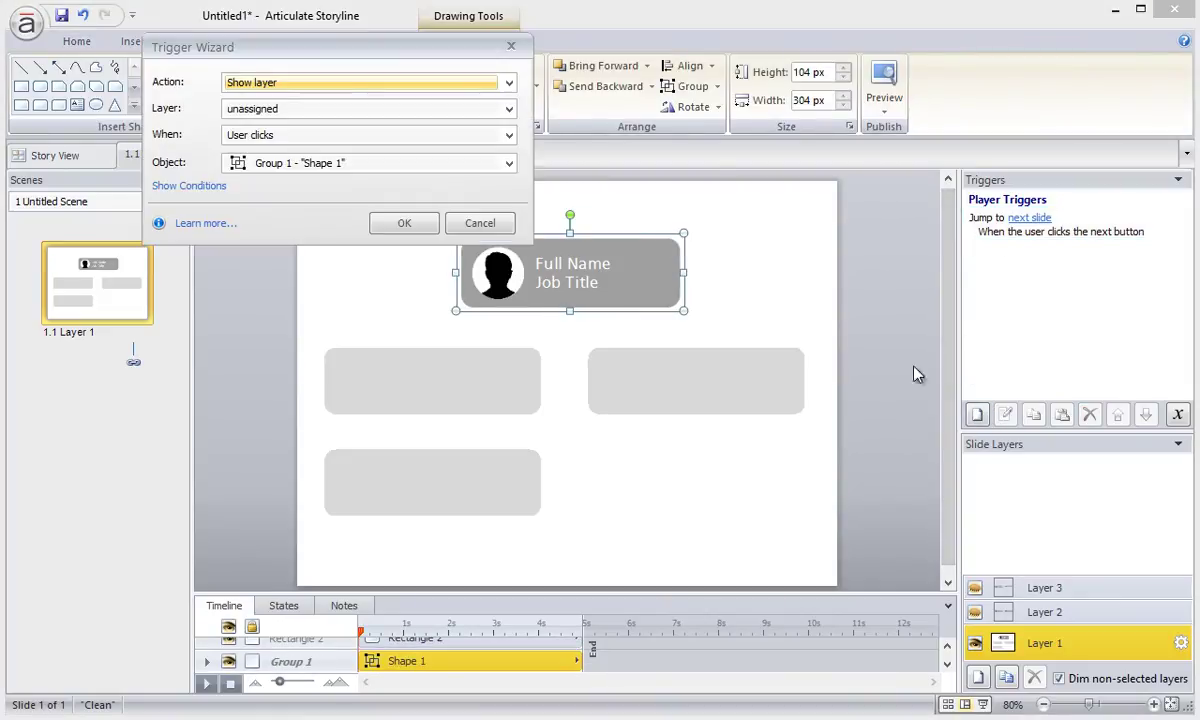
left_click(281, 112)
left_click(276, 126)
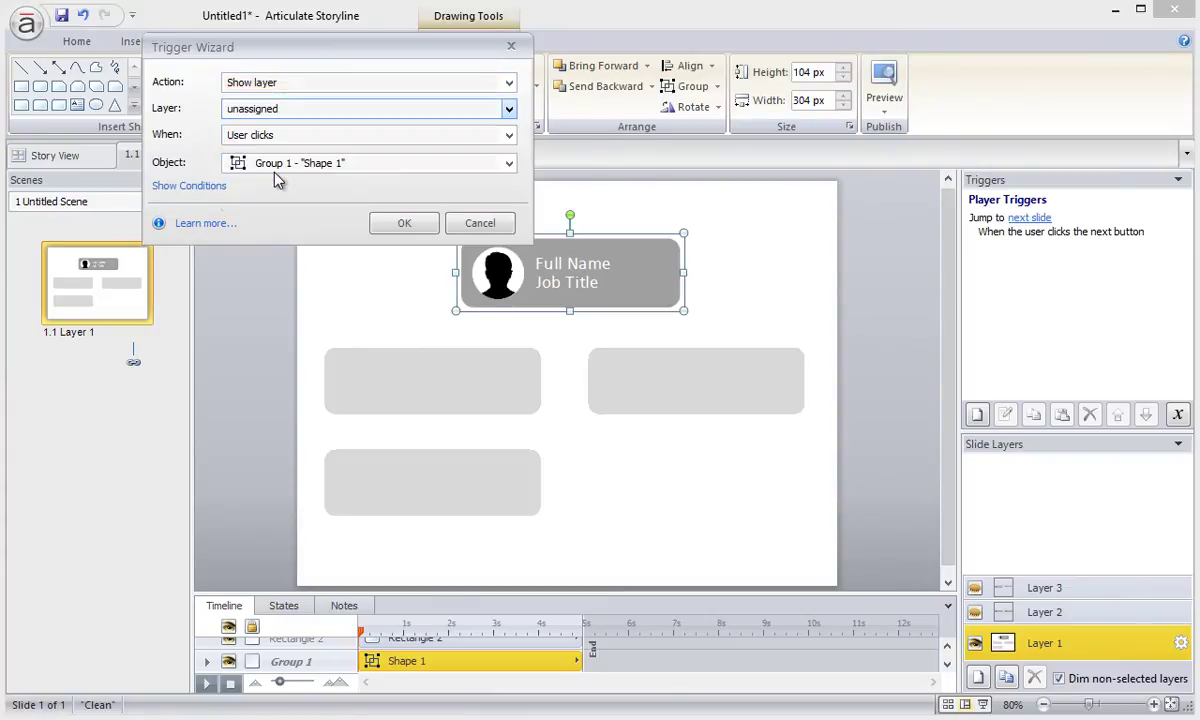
key("Down")
key("Down")
left_click(404, 223)
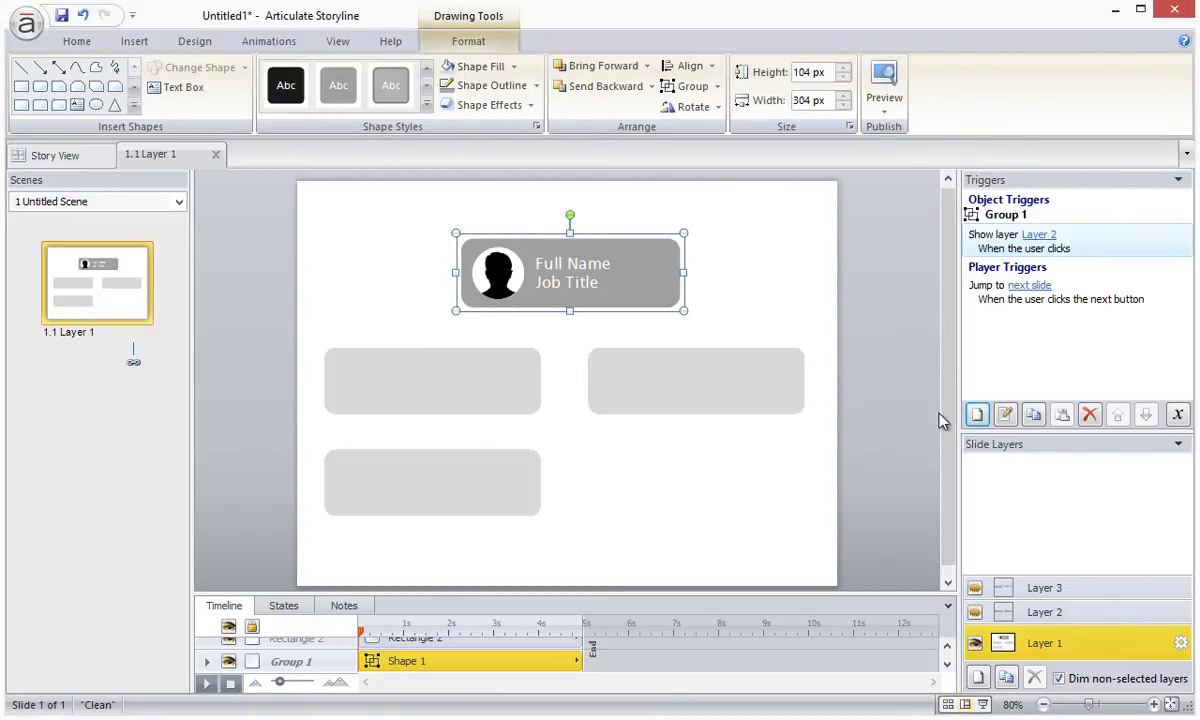
- On Layer 2, add a trigger so clicking the middle-left card shows Layer 3
left_click(1045, 613)
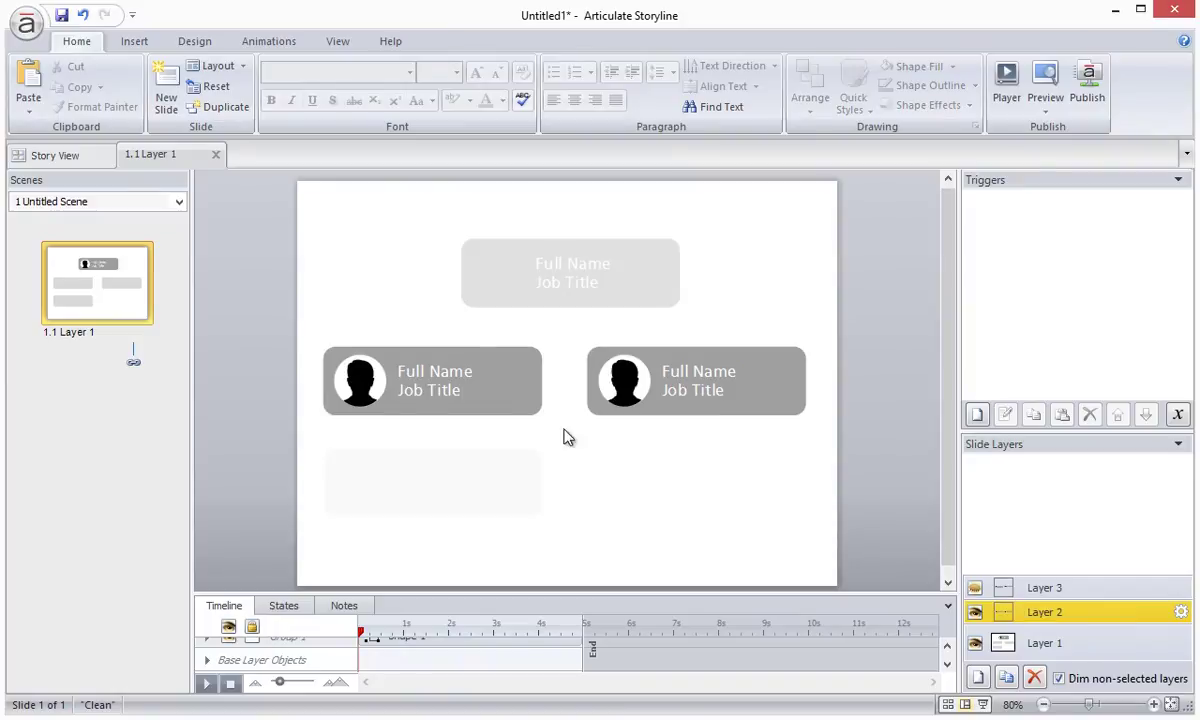
left_click(458, 350)
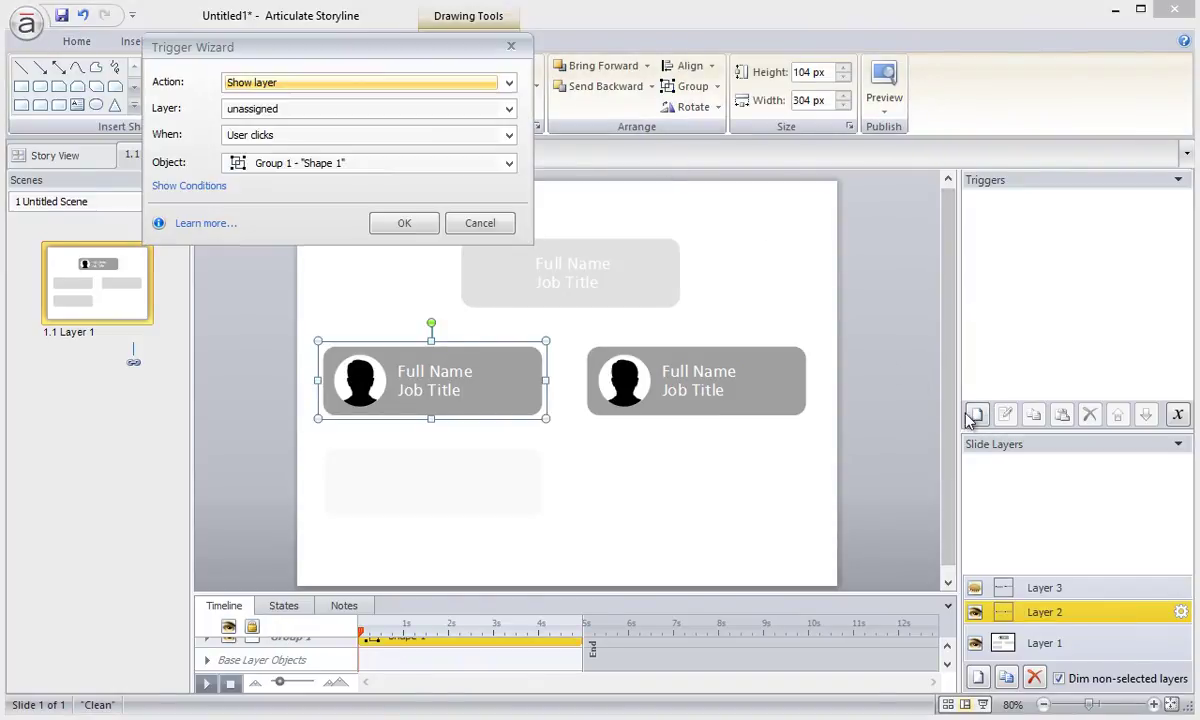
left_click(331, 109)
left_click(300, 145)
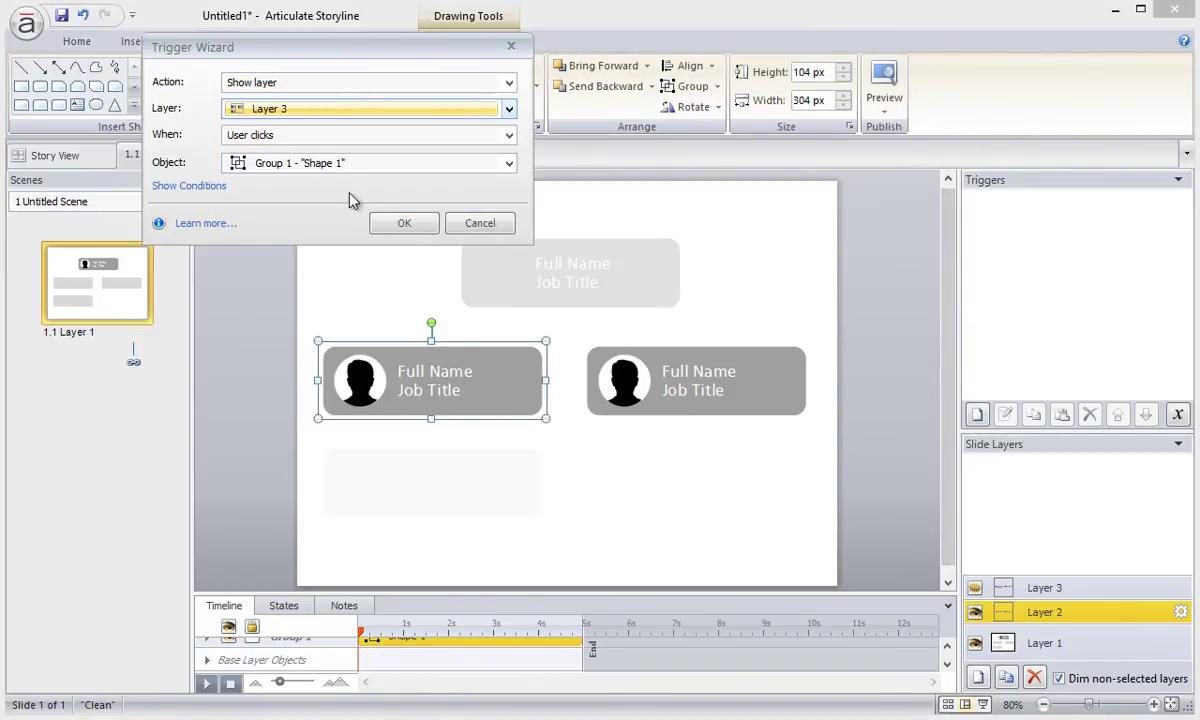
left_click(404, 223)
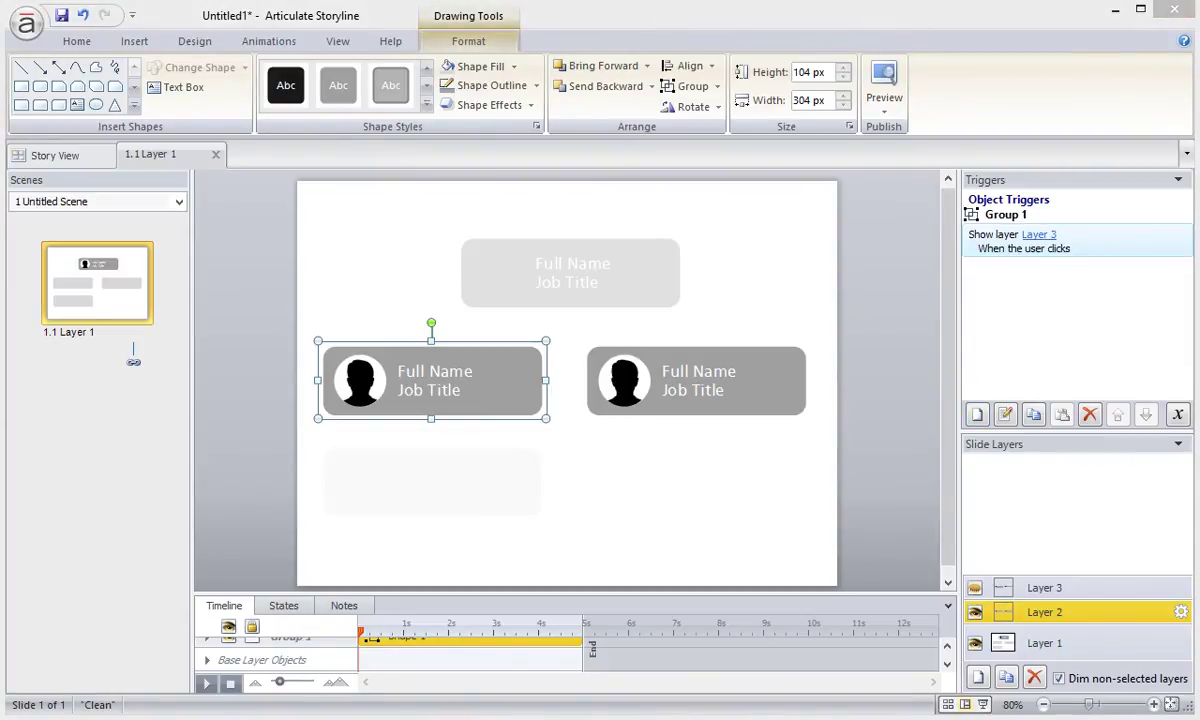
- Draw a line from the top box and make it heavier and dotted
left_click(134, 41)
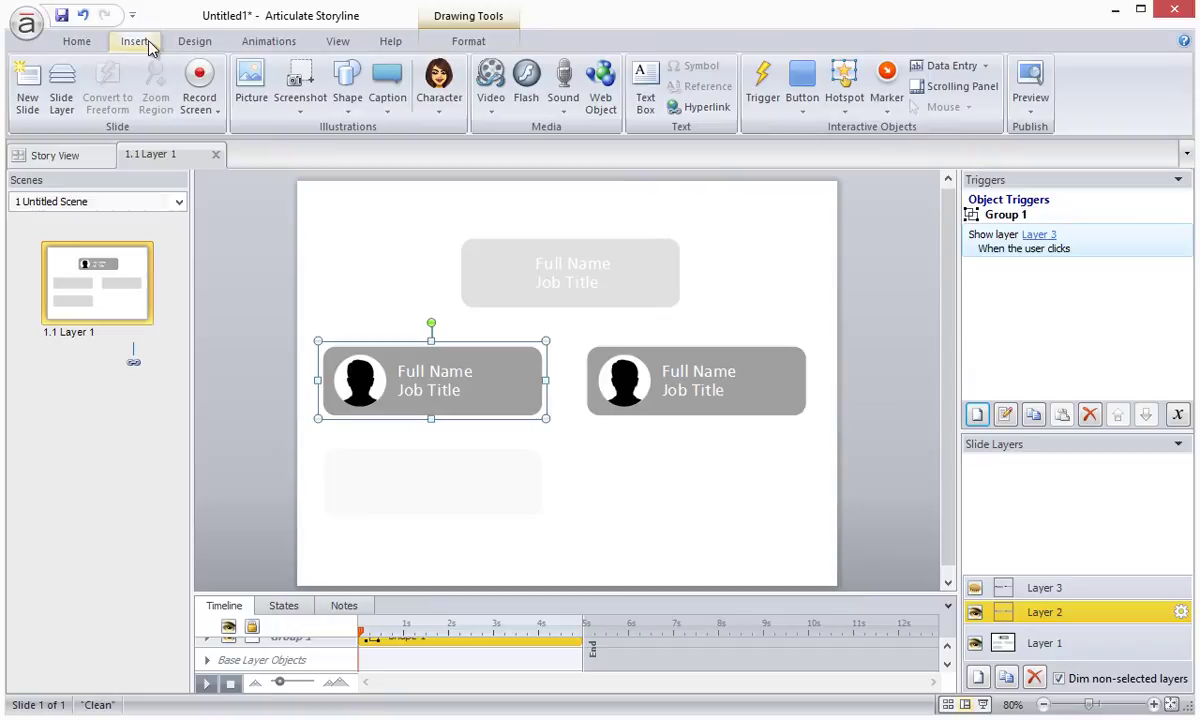
left_click(349, 115)
left_click(325, 145)
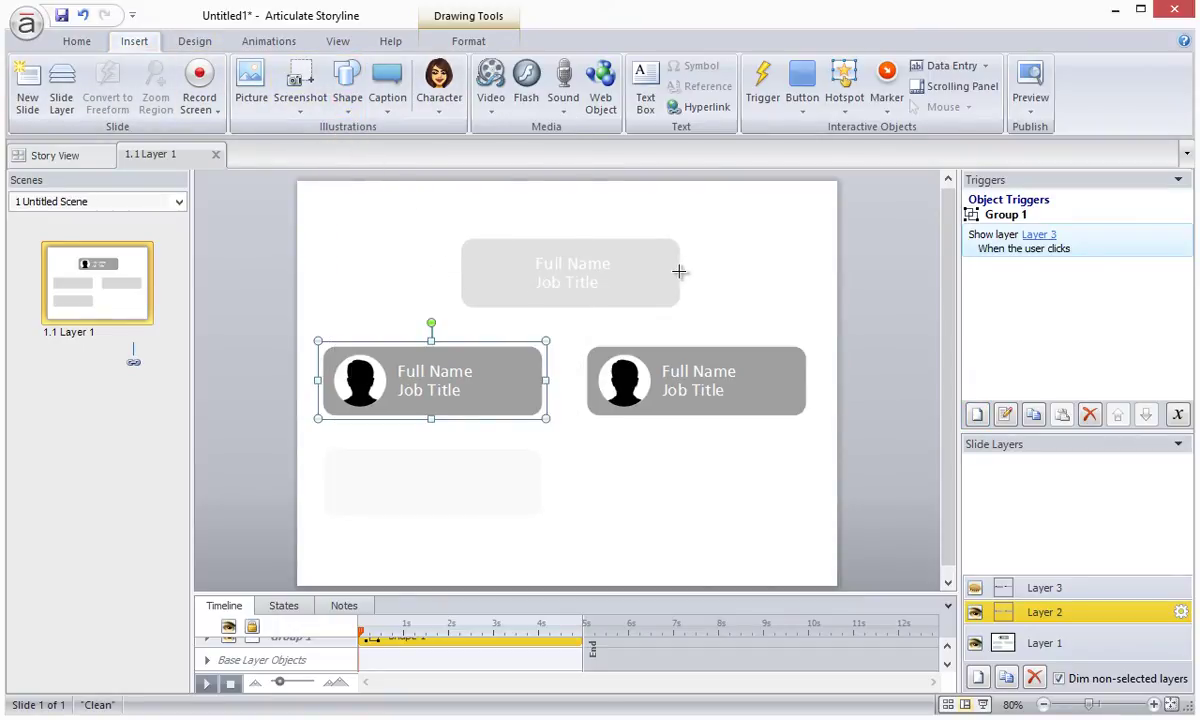
left_click_drag(680, 269, 753, 341)
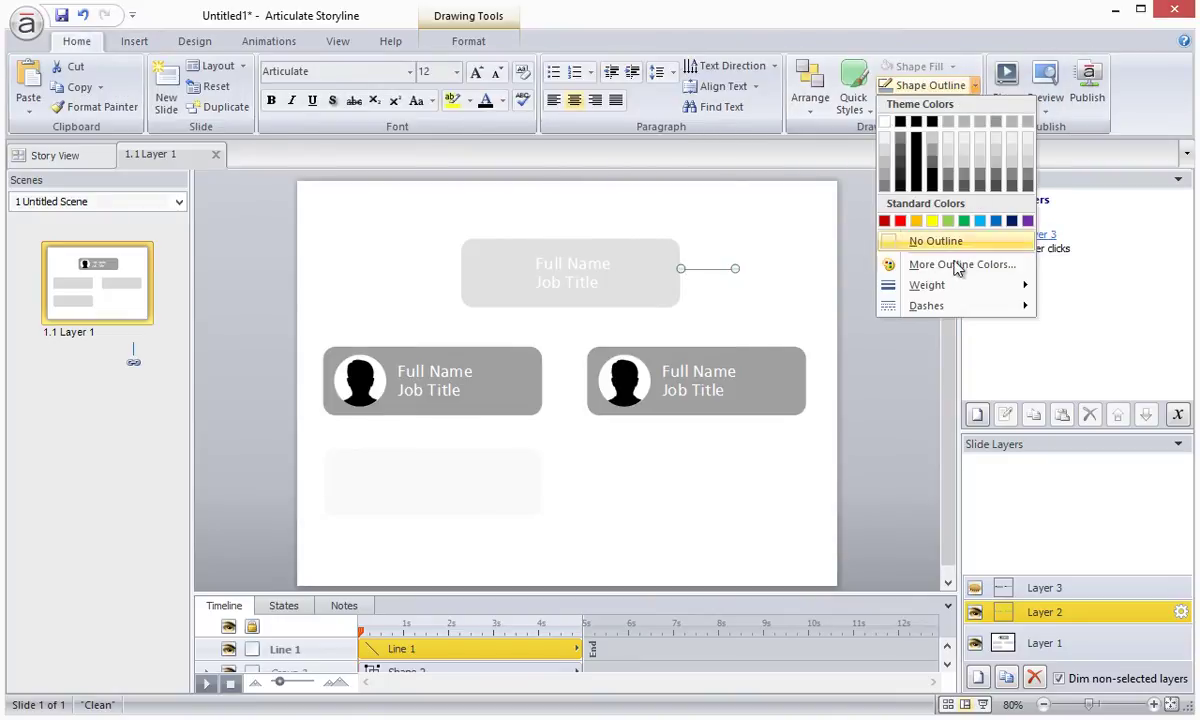
mouse_move(960, 285)
left_click(1130, 349)
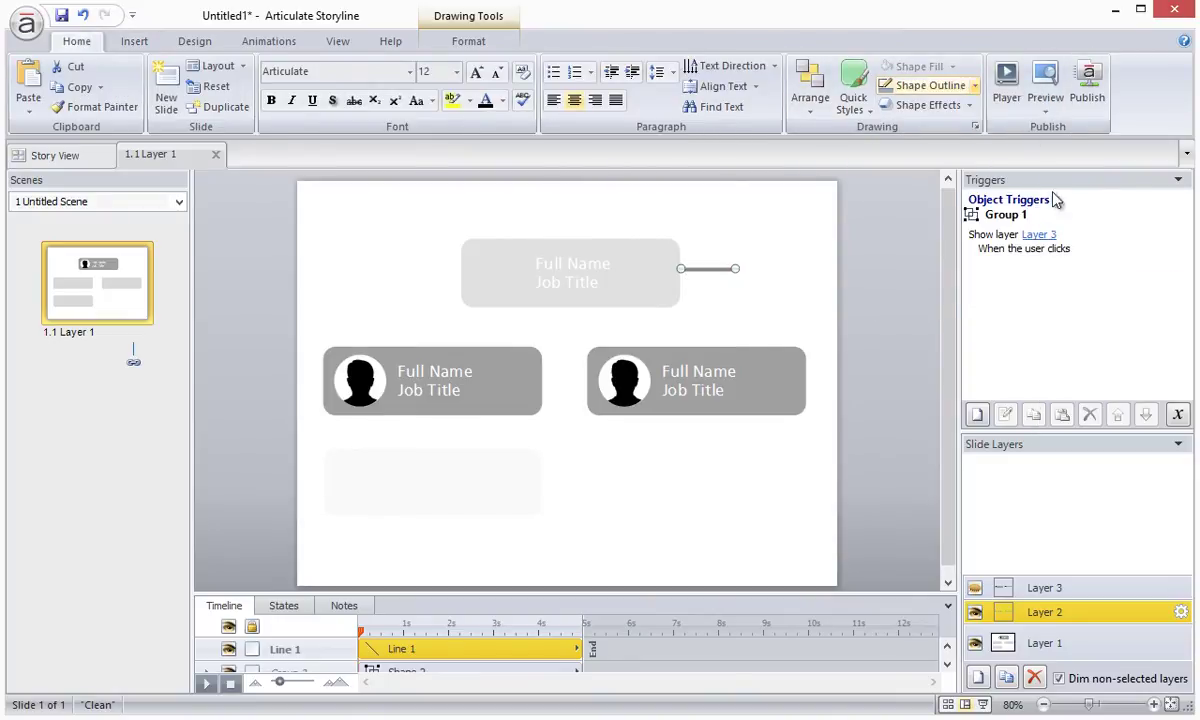
left_click(975, 86)
mouse_move(997, 303)
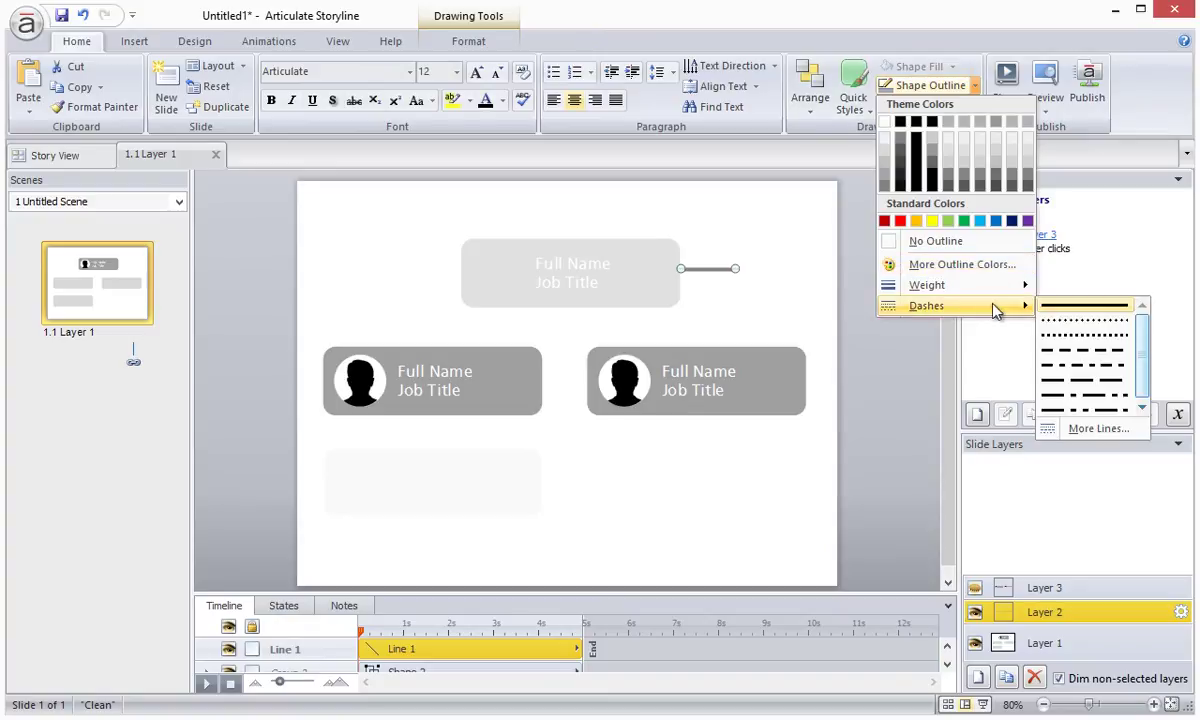
left_click(1095, 335)
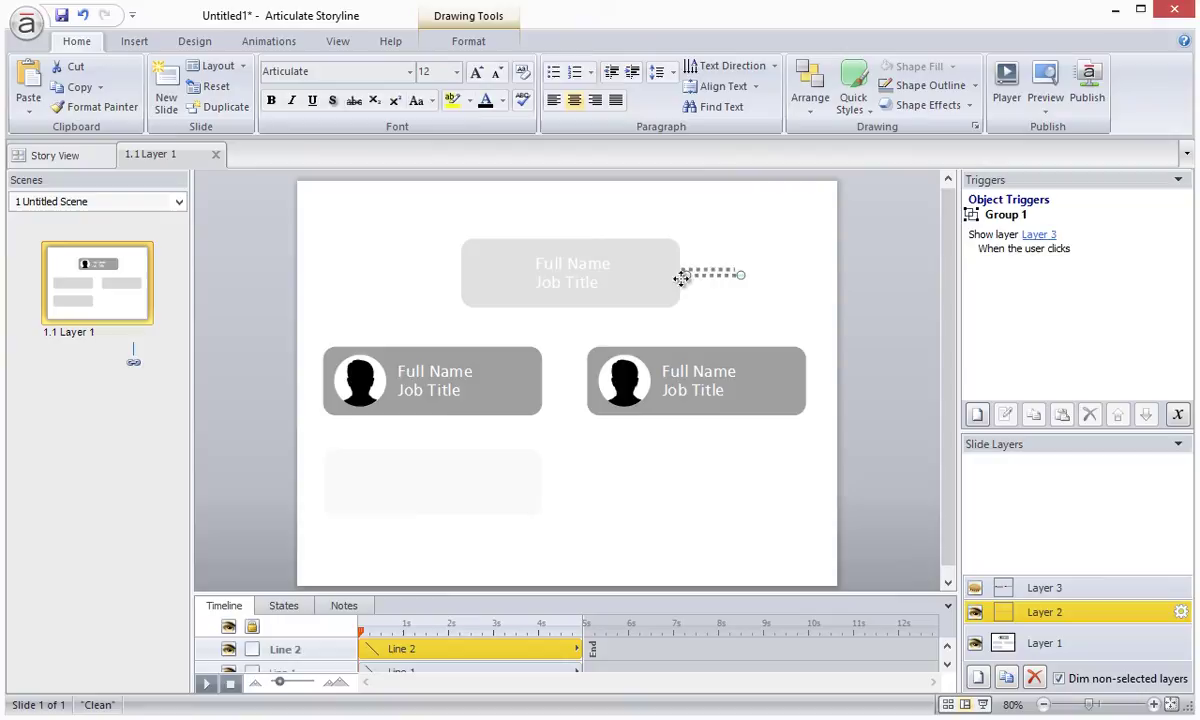
- Duplicate the dotted line into connectors for both middle-row boxes and select all four
left_click_drag(683, 270, 423, 268)
left_click_drag(737, 316, 739, 320)
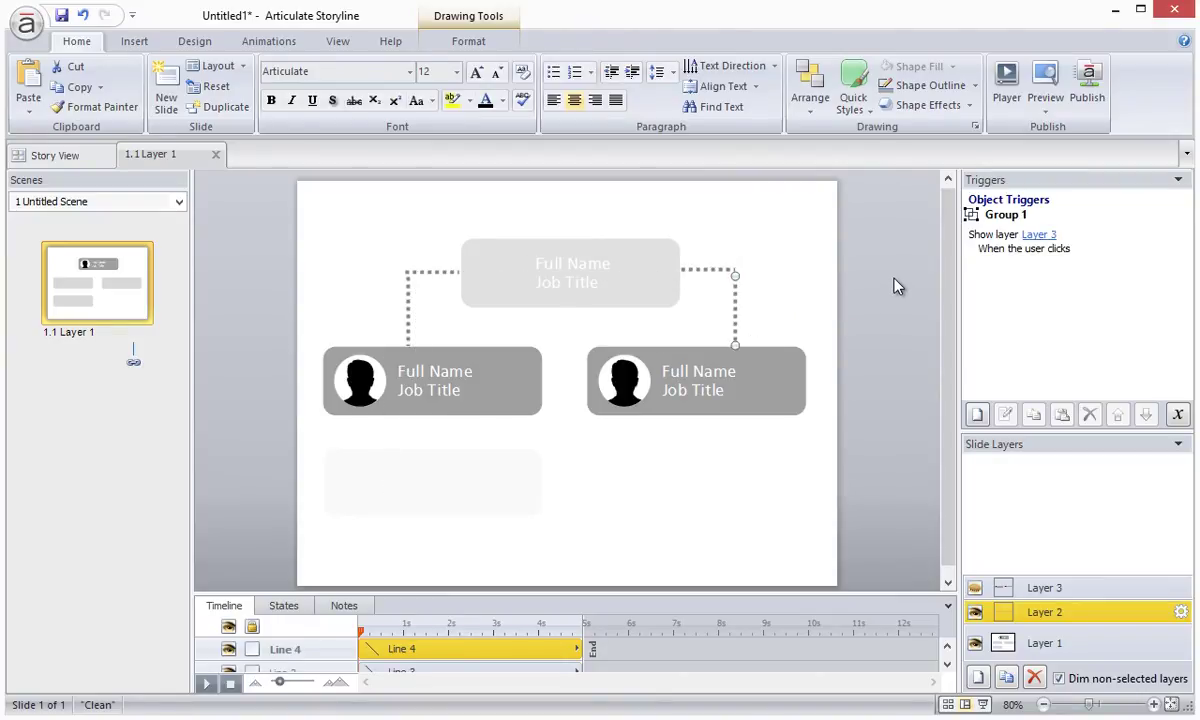
left_click_drag(887, 383, 354, 247)
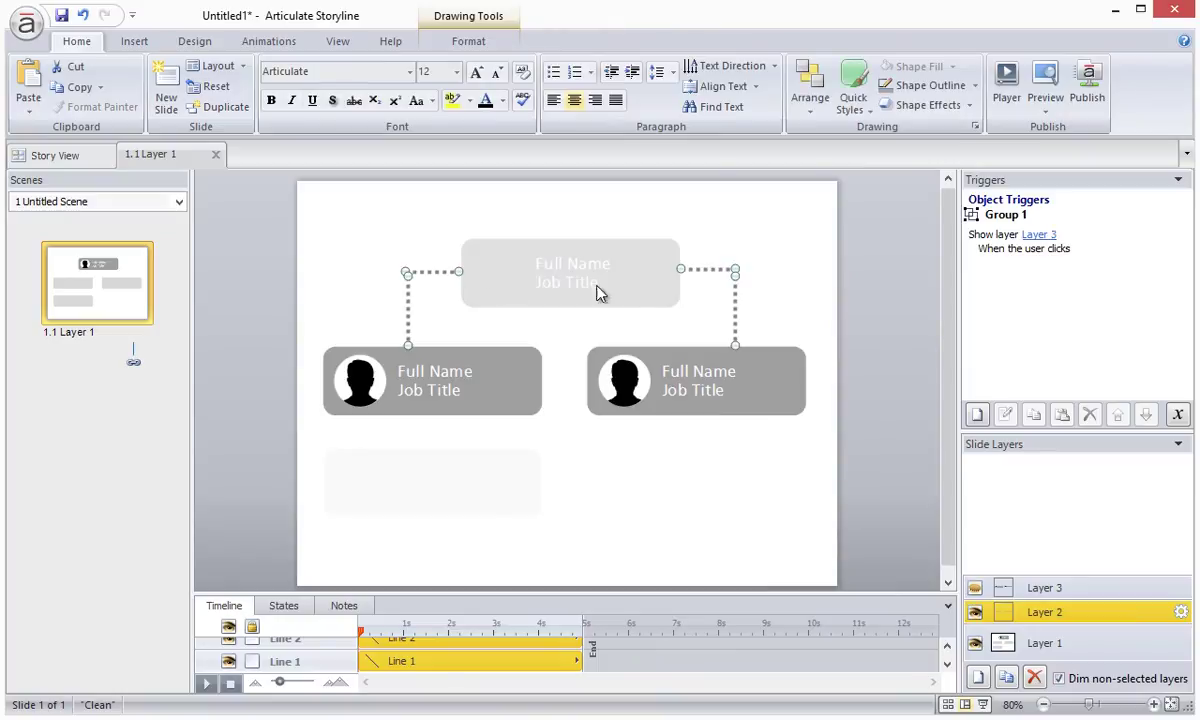
- Copy the four dotted connectors and paste them onto Layer 3
right_click(727, 270)
left_click(735, 302)
left_click(1046, 589)
right_click(758, 242)
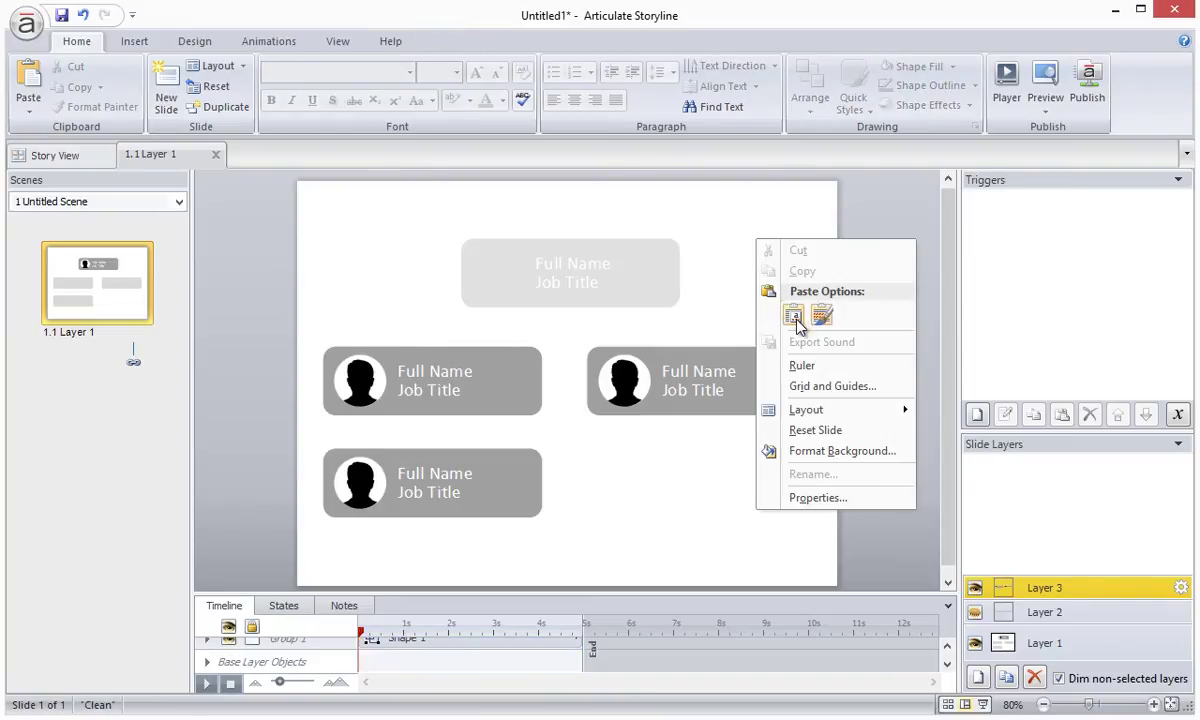
left_click(794, 316)
- Duplicate a dotted line as a vertical connector from the left box down to the bottom box
left_click(718, 311)
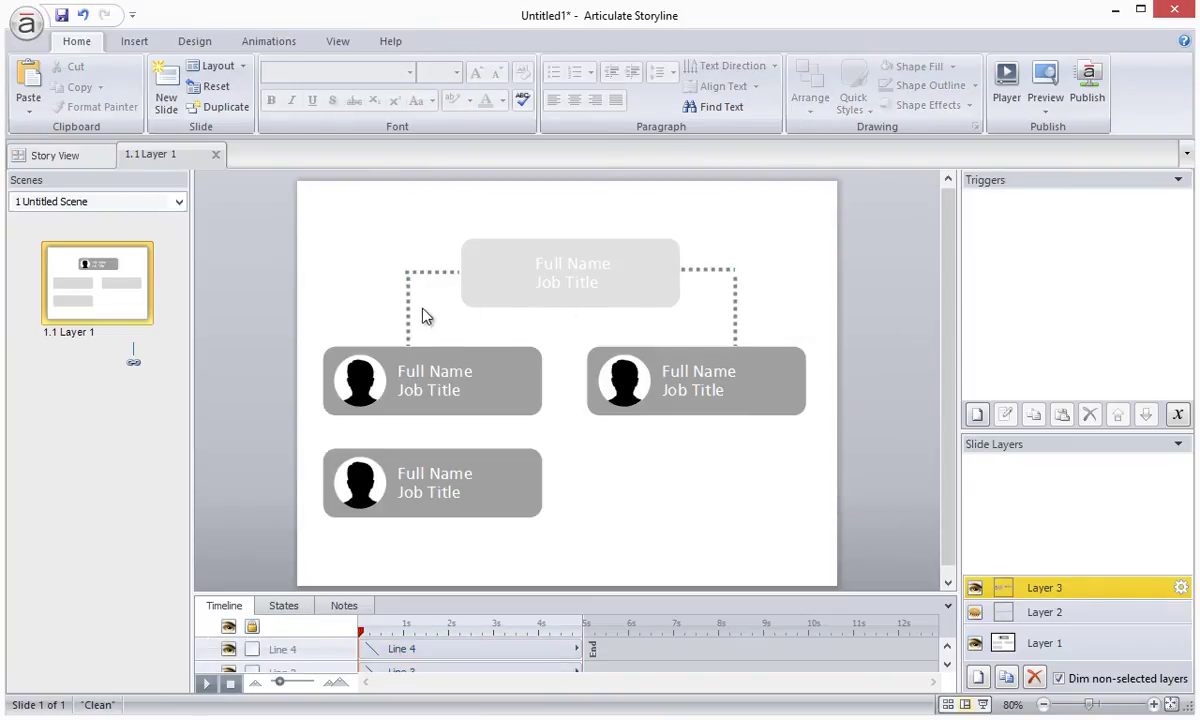
left_click_drag(422, 316, 408, 446)
left_click(881, 490)
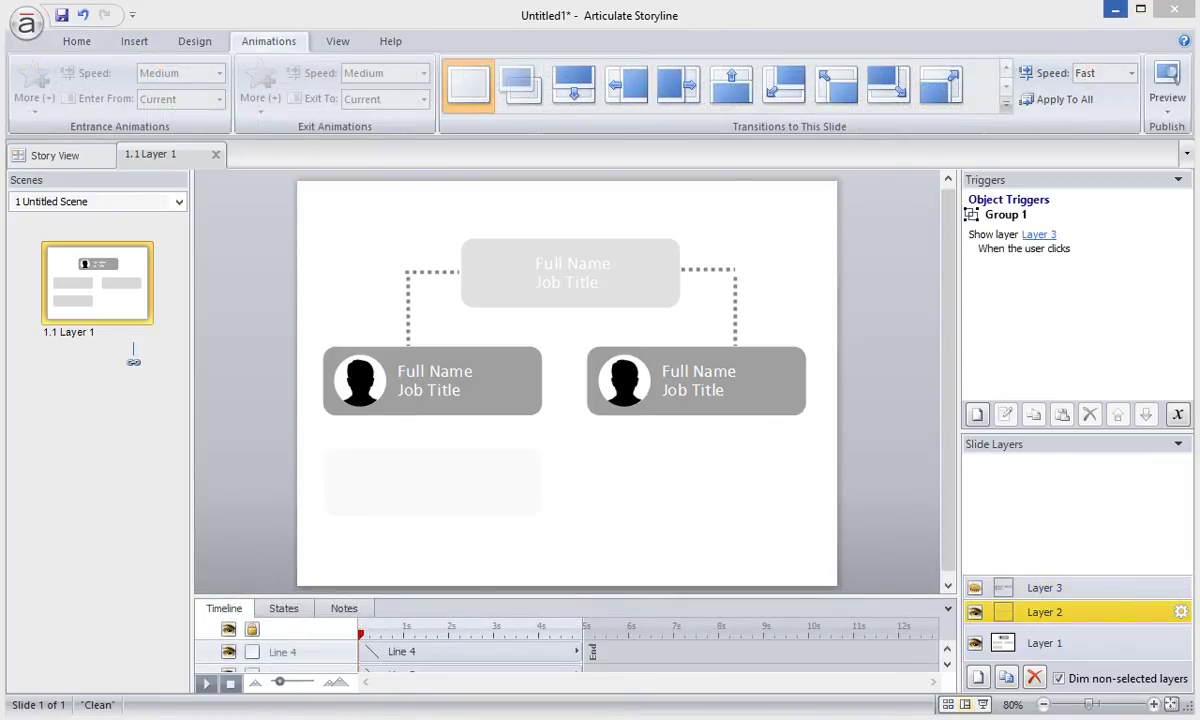
- In the timeline, start Lines 3 and 4 at 1s and Groups 1 and 2 at 2s
left_click_drag(862, 600, 872, 518)
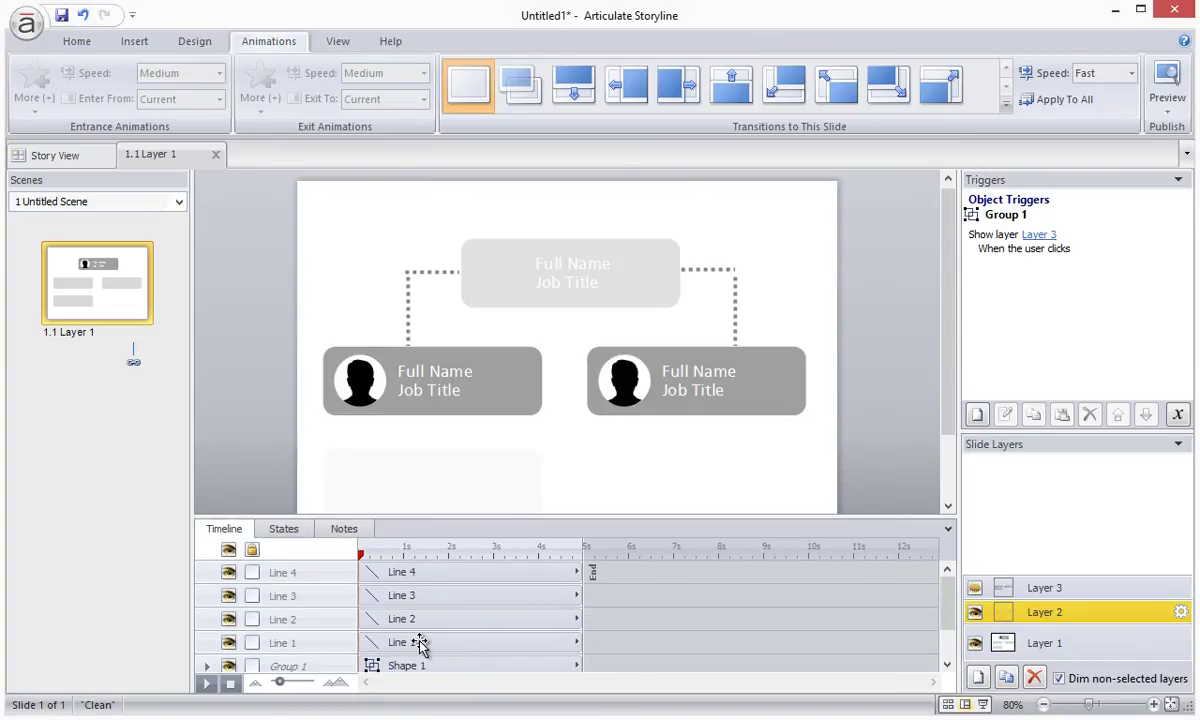
left_click(395, 596)
left_click(368, 572, "ctrl")
left_click_drag(362, 571, 403, 571)
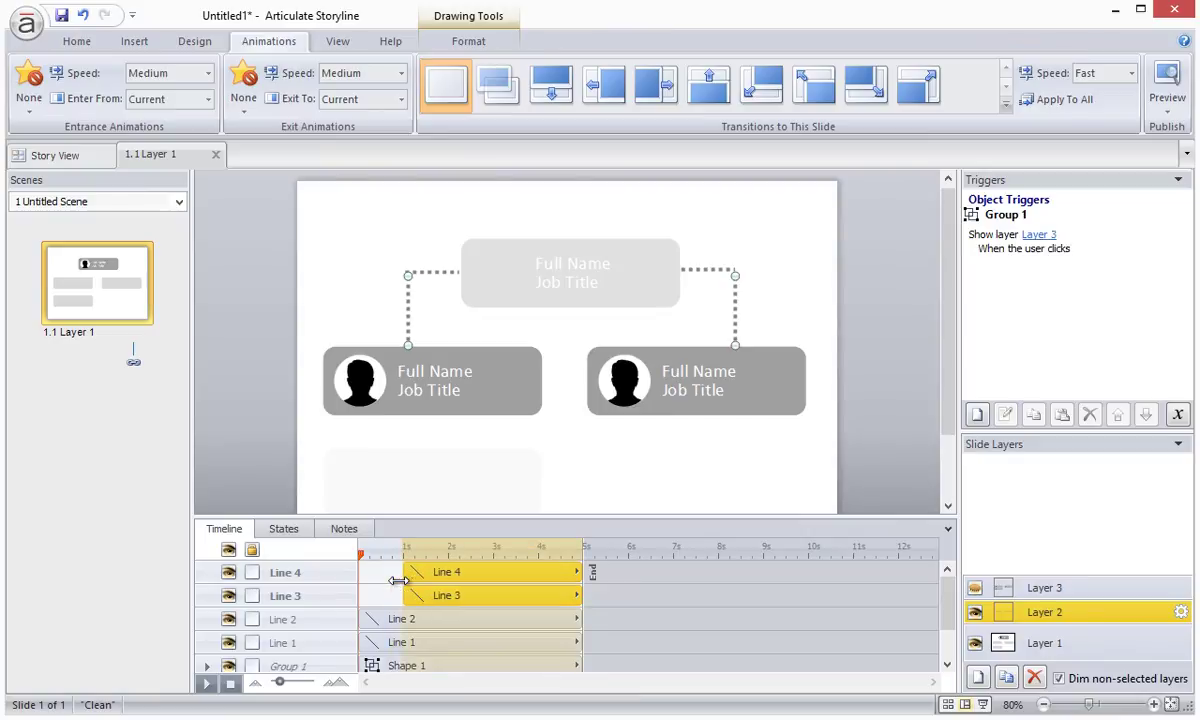
scroll(435, 612, "down", 1)
scroll(435, 612, "down", 1)
left_click(420, 635)
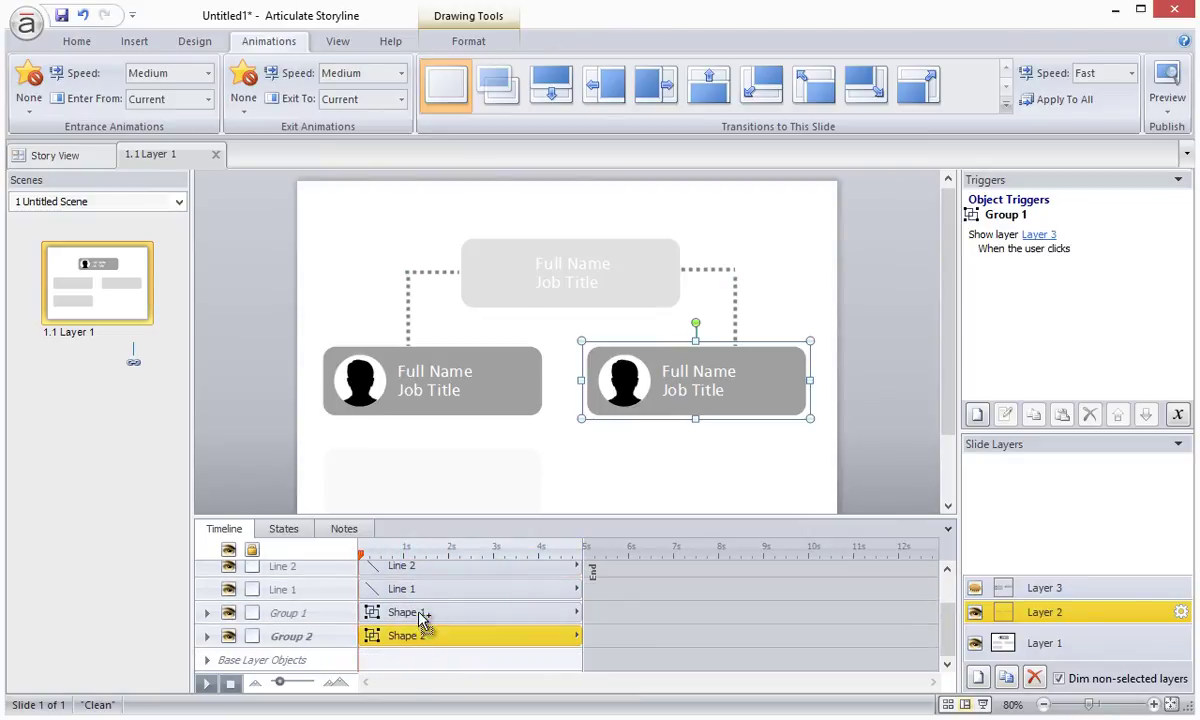
left_click(415, 612, "ctrl")
left_click_drag(362, 612, 450, 617)
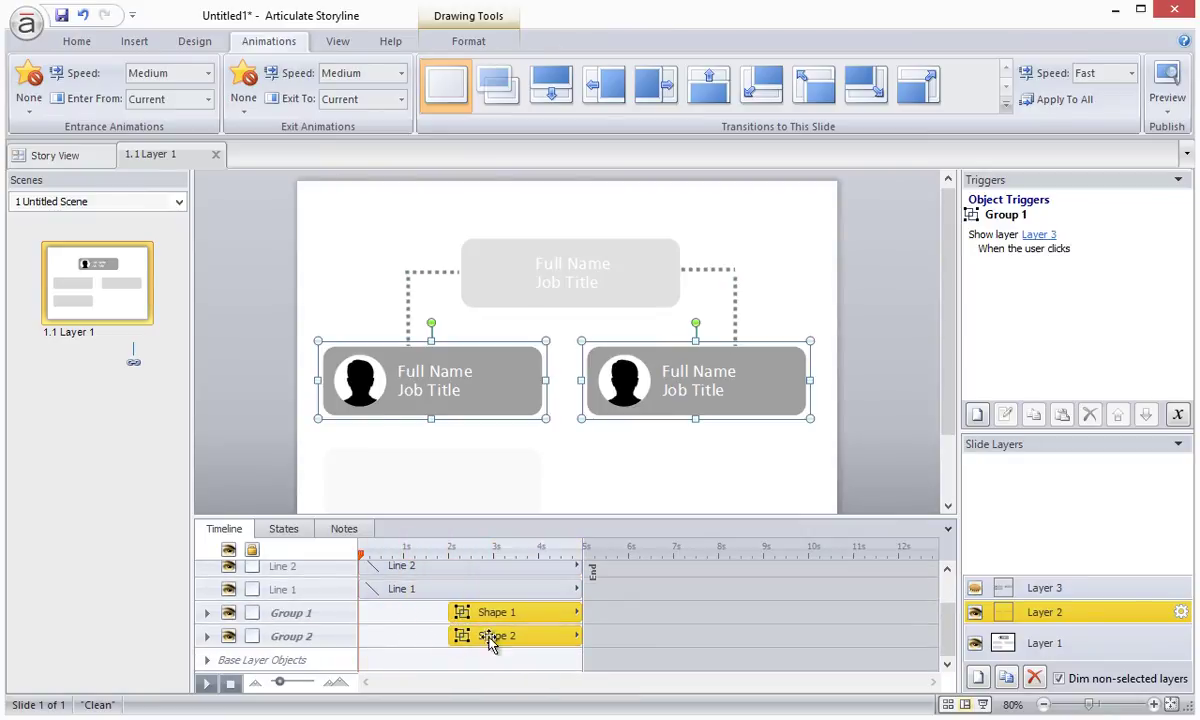
scroll(490, 630, "up", 1)
scroll(490, 628, "up", 1)
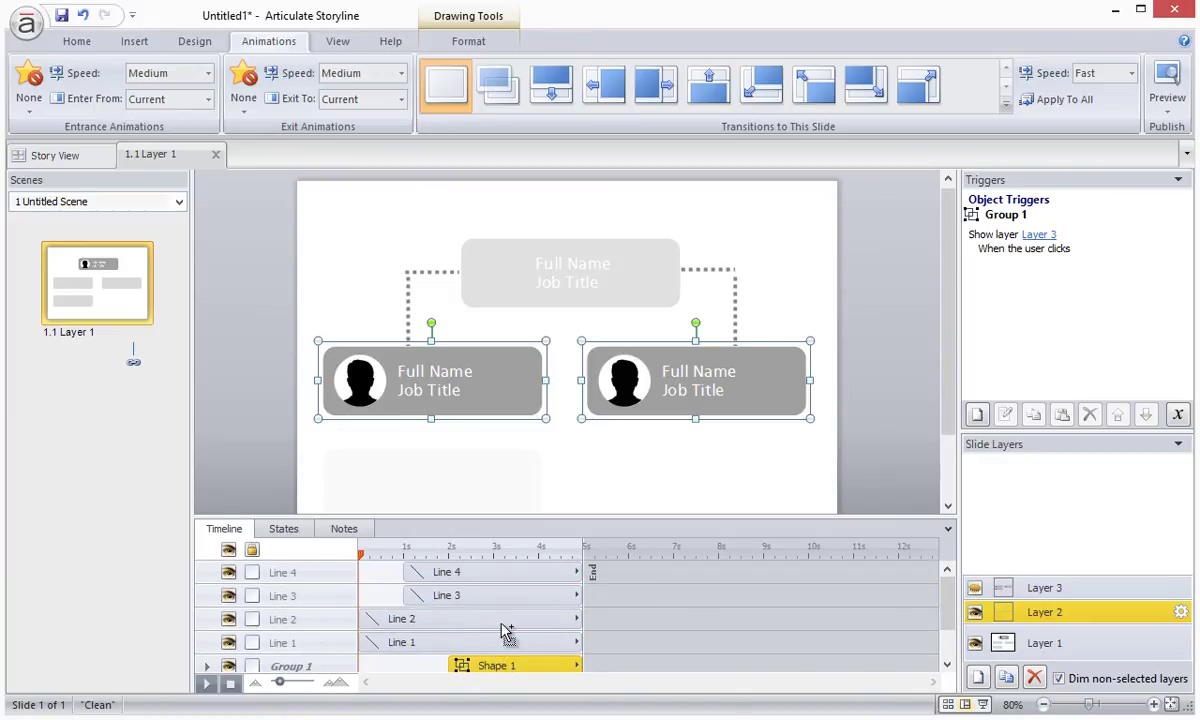
- Apply the Grow entrance animation to every object on Layer 2
key("ctrl+a")
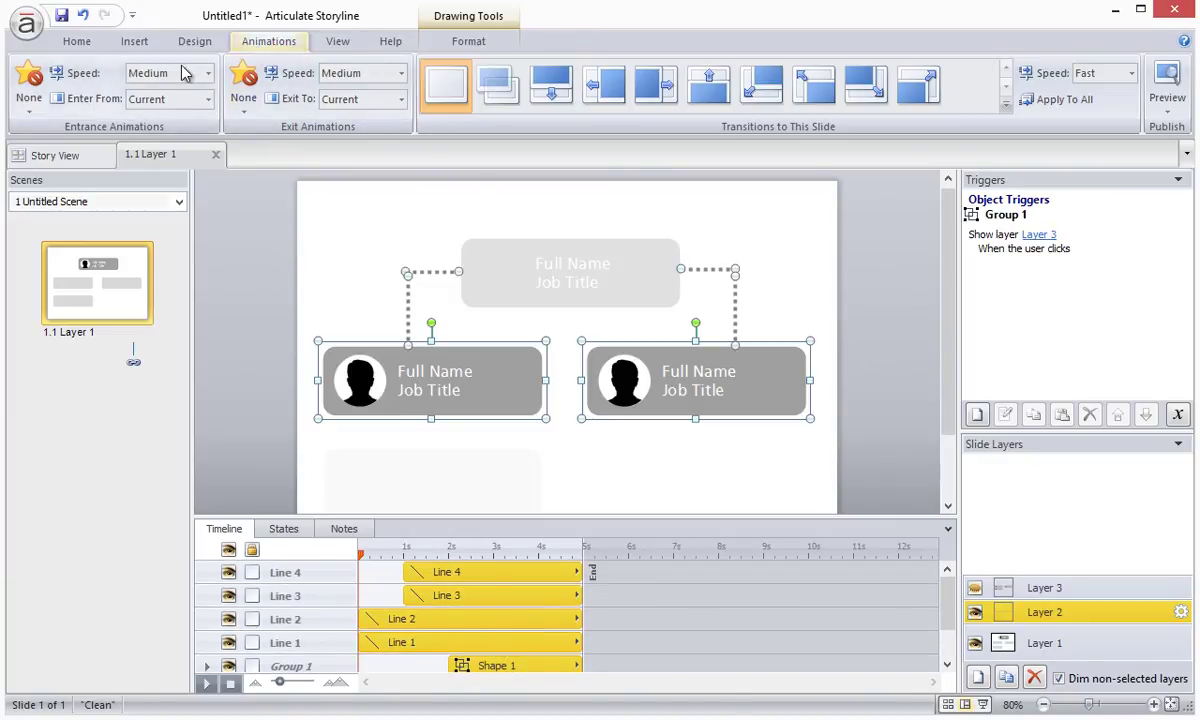
left_click(30, 105)
left_click(47, 176)
left_click(1018, 503)
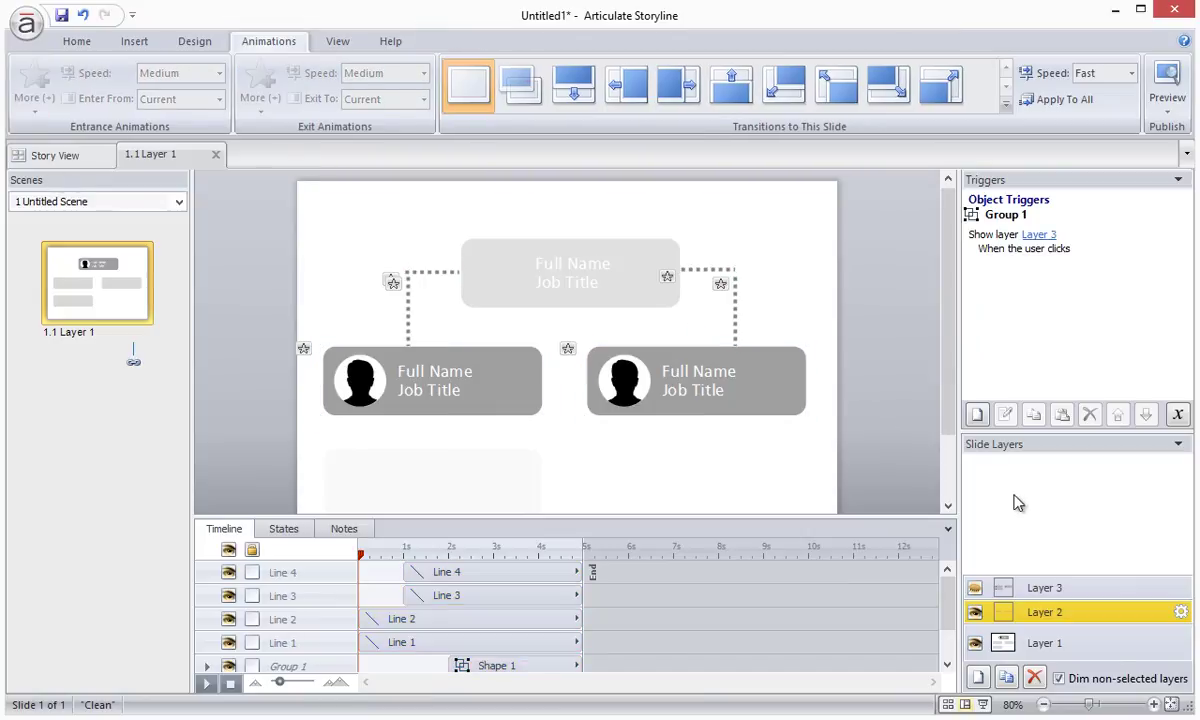
- On Layer 3, give the new connector and bottom box Grow, delaying the box to about 1s
left_click(1059, 591)
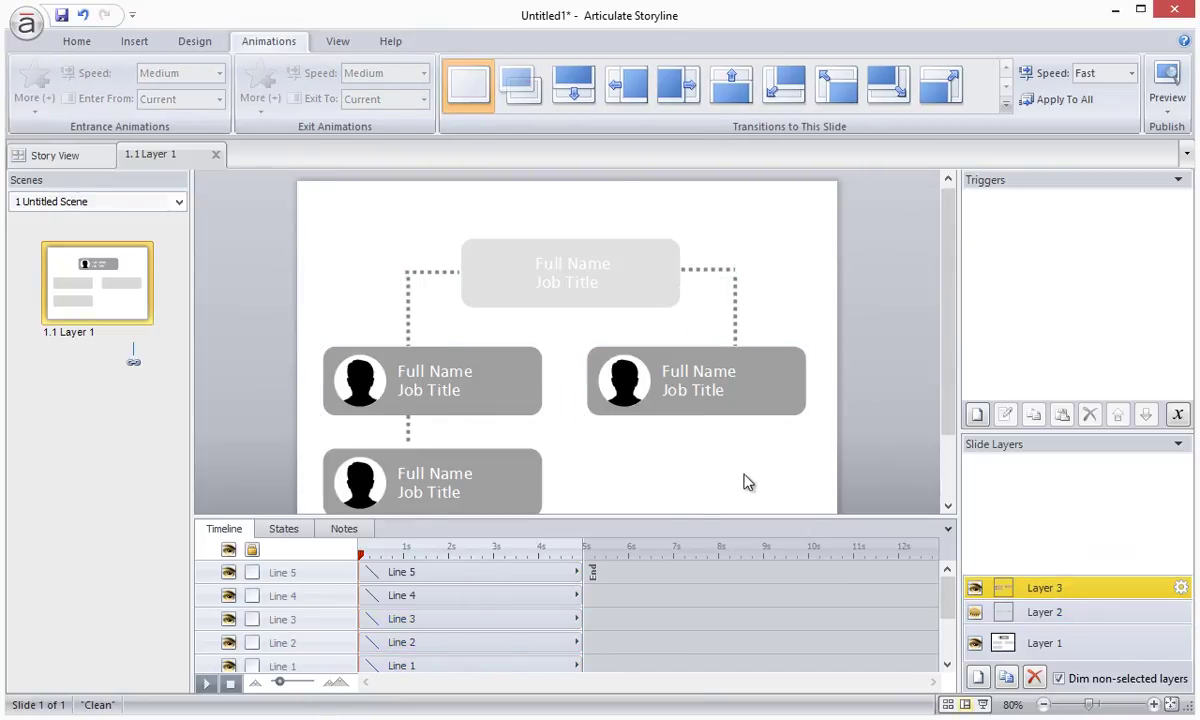
left_click(407, 432)
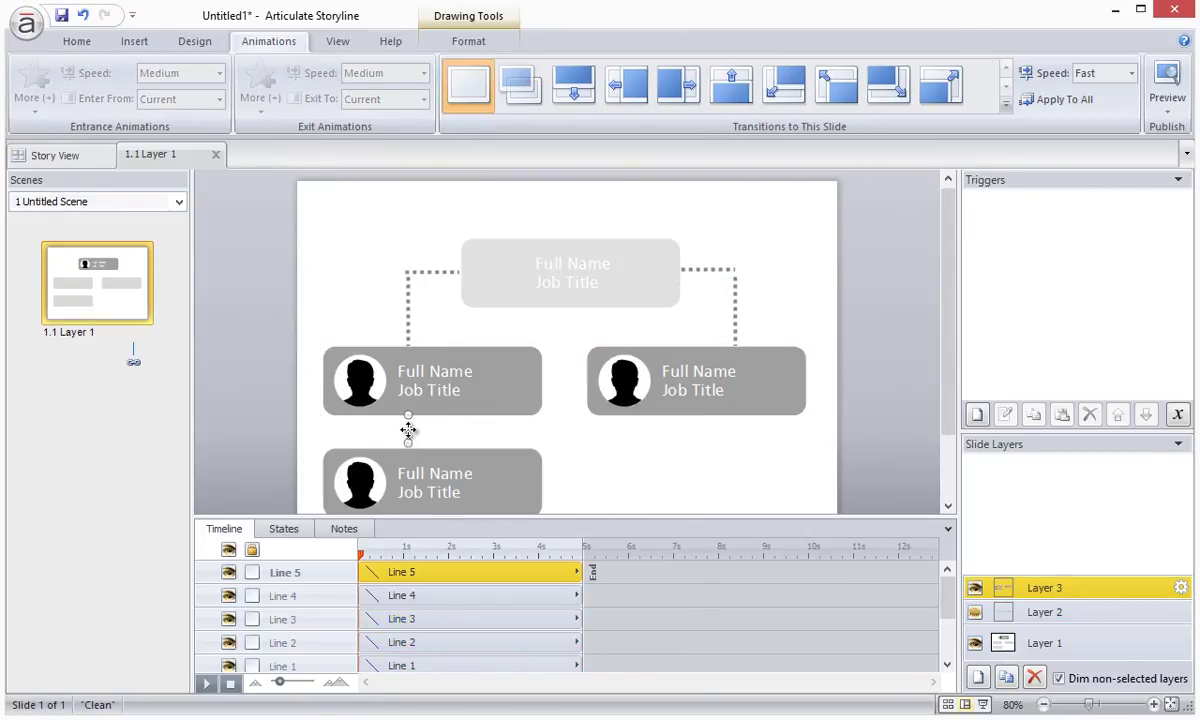
left_click(458, 469, "shift")
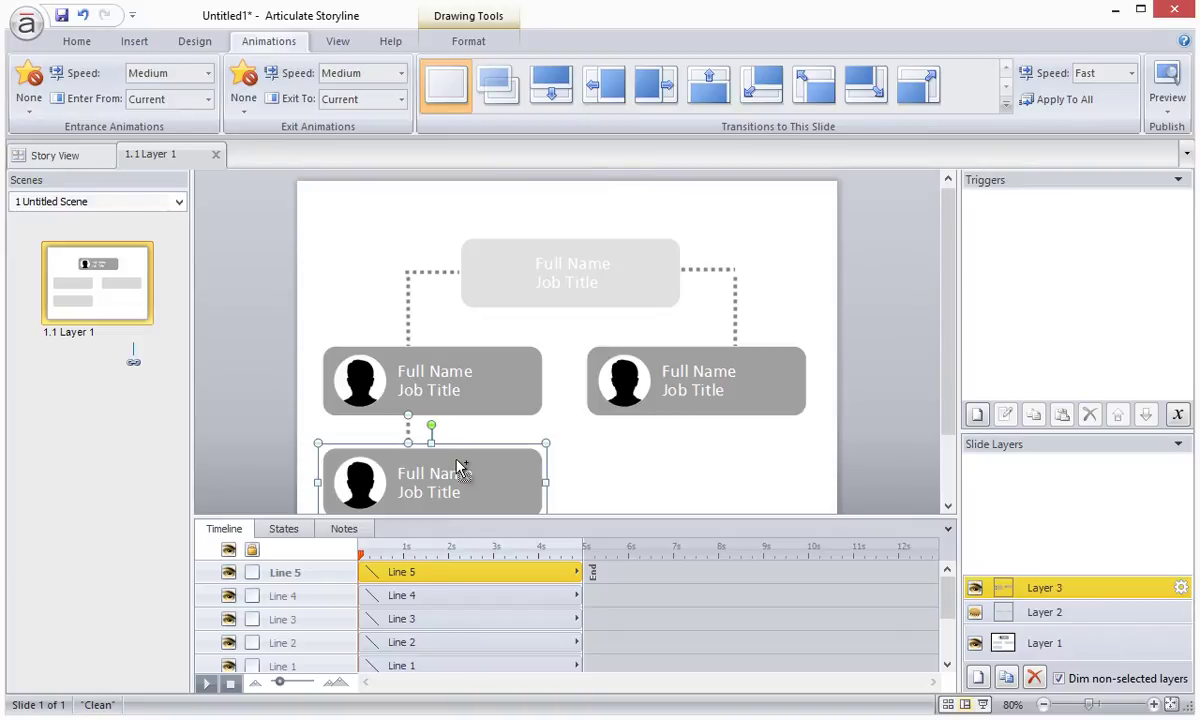
left_click(42, 104)
left_click_drag(361, 661, 404, 674)
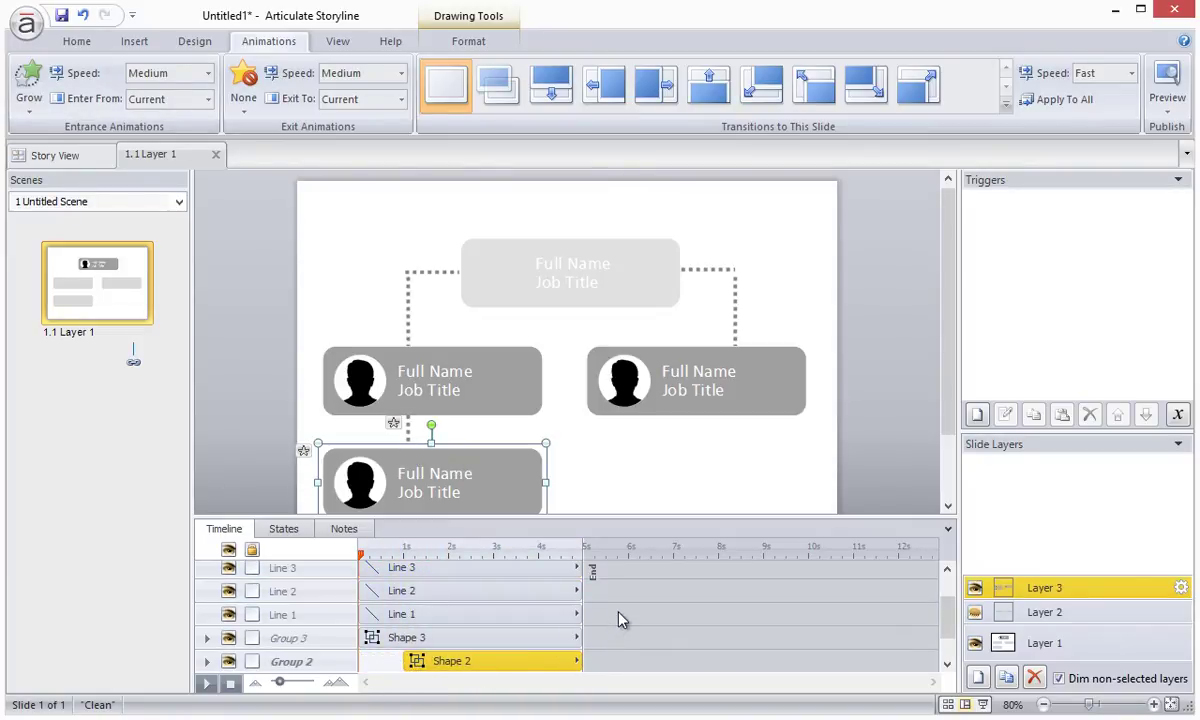
- Preview the org chart slide with F12
key("F12")
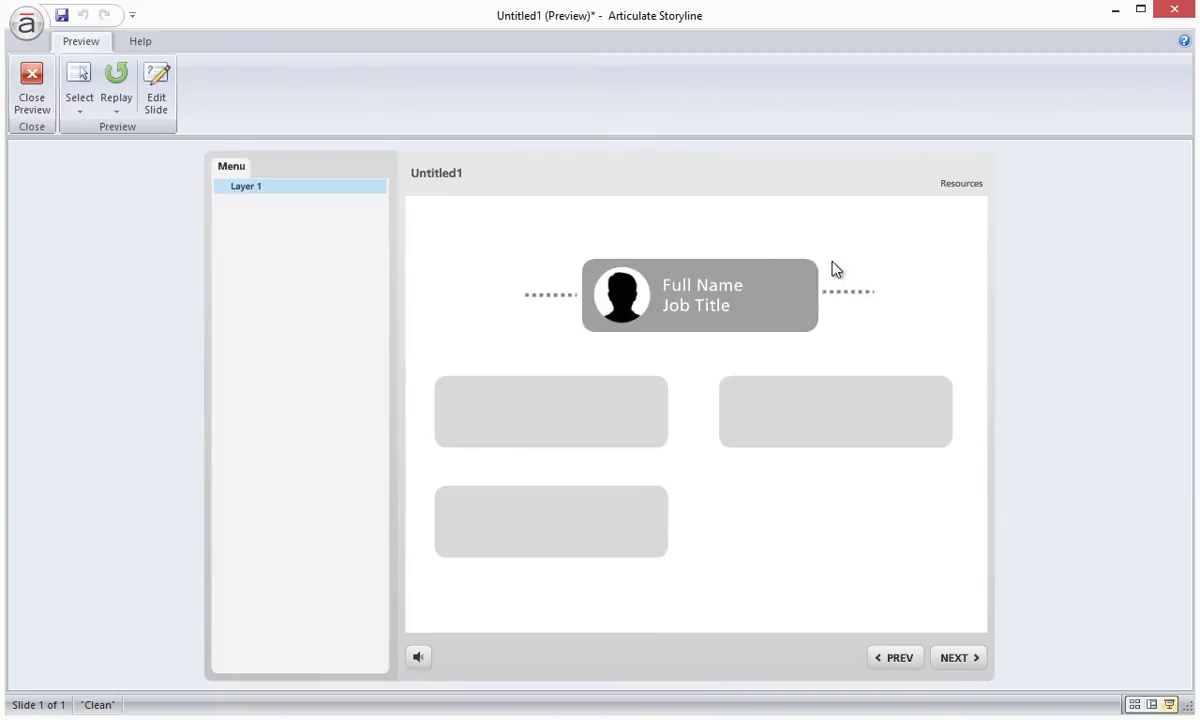